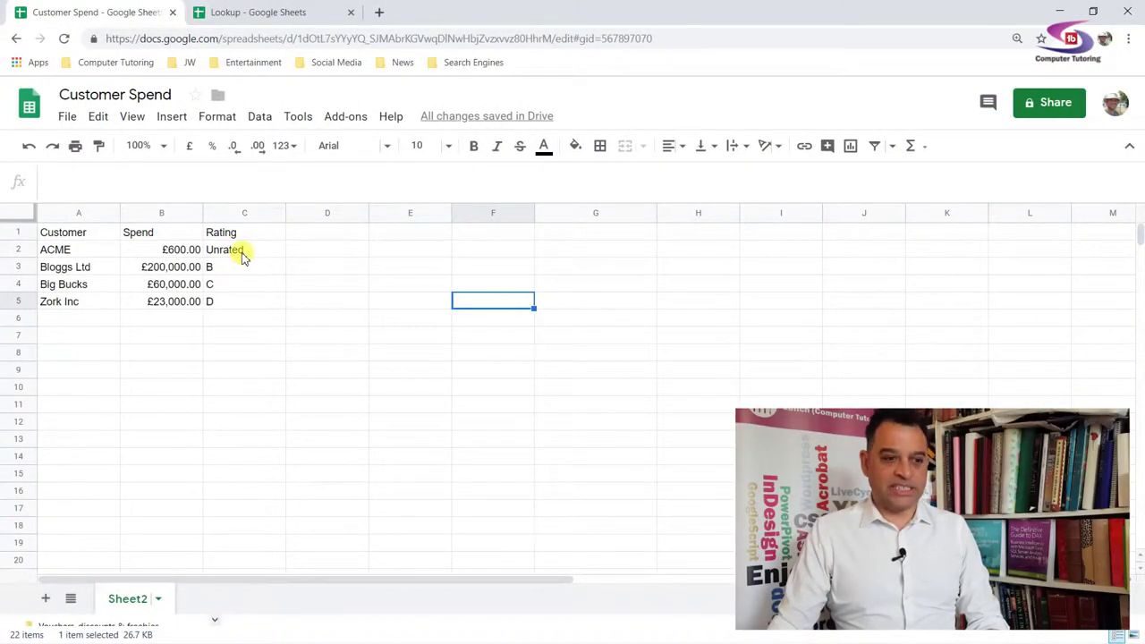
# Select ACME's name in A2, then switch to the Lookup spreadsheet with the Rating/Spend table
pyautogui.click(69, 254)
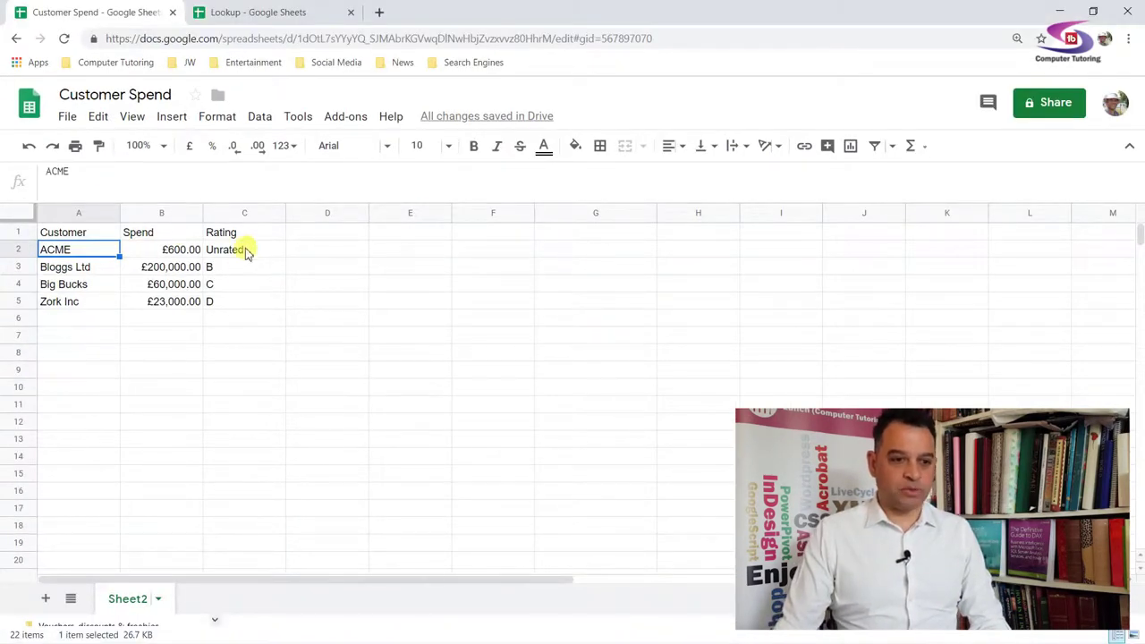
pyautogui.click(246, 12)
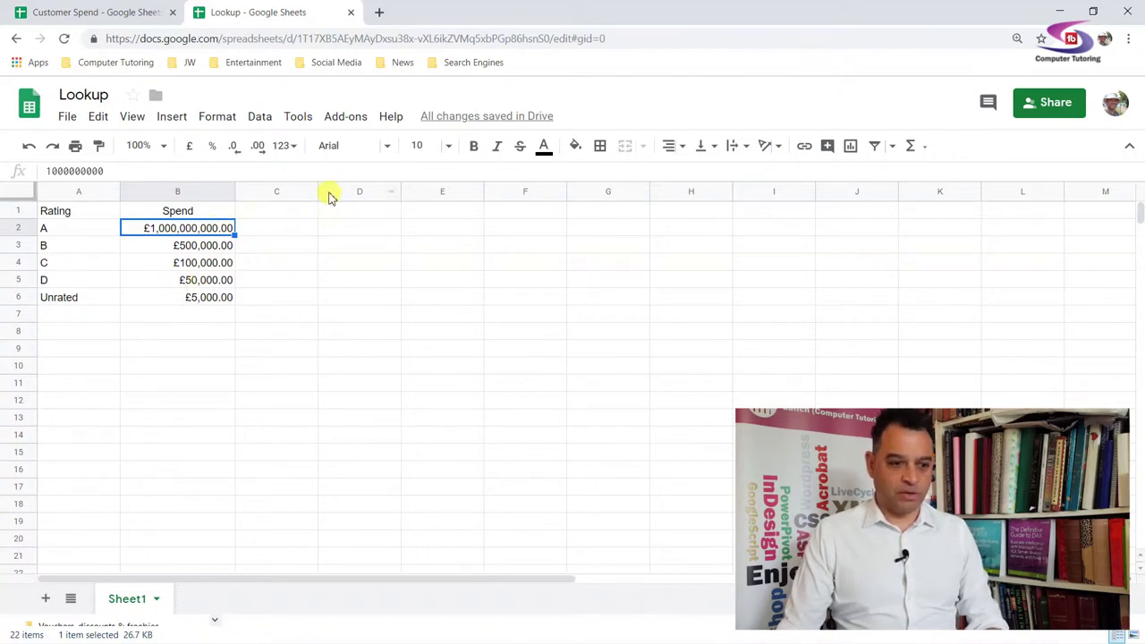
# Move the Unrated row down to row 7 and enter rating E with spend 10000 in row 6
pyautogui.moveTo(63, 304); pyautogui.dragTo(183, 319)
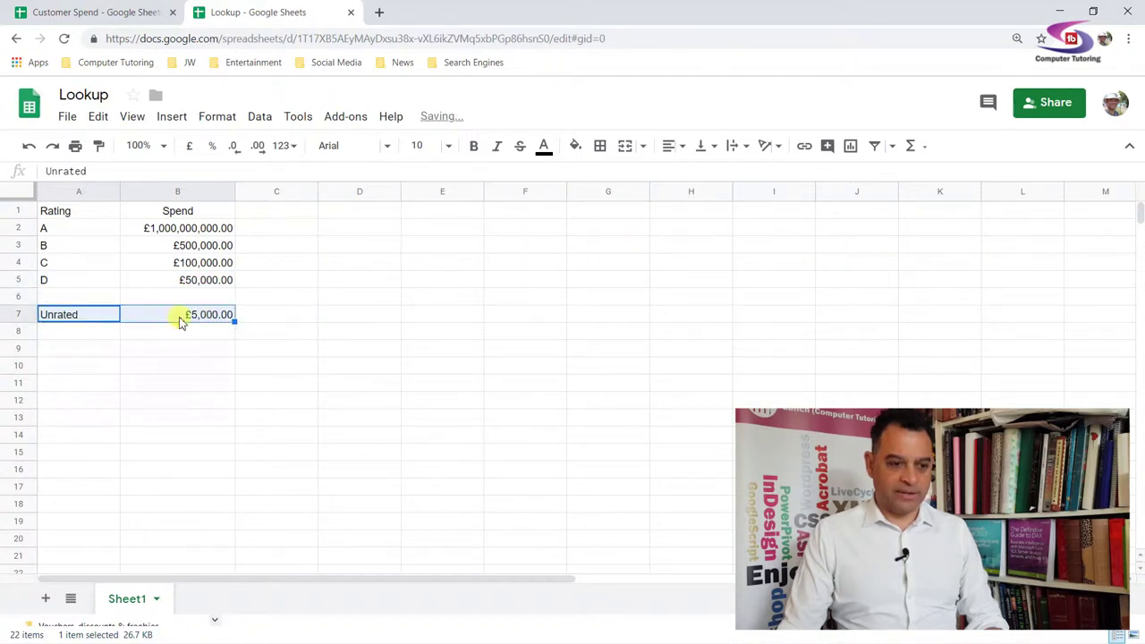
pyautogui.click(90, 299)
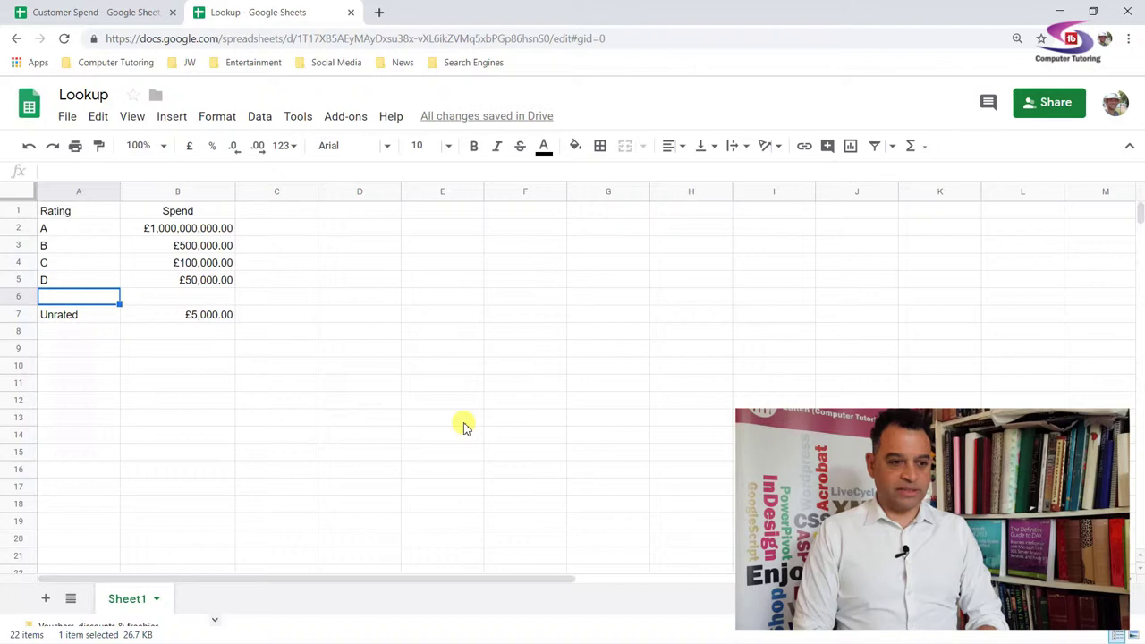
pyautogui.write('E')
pyautogui.press('Tab')
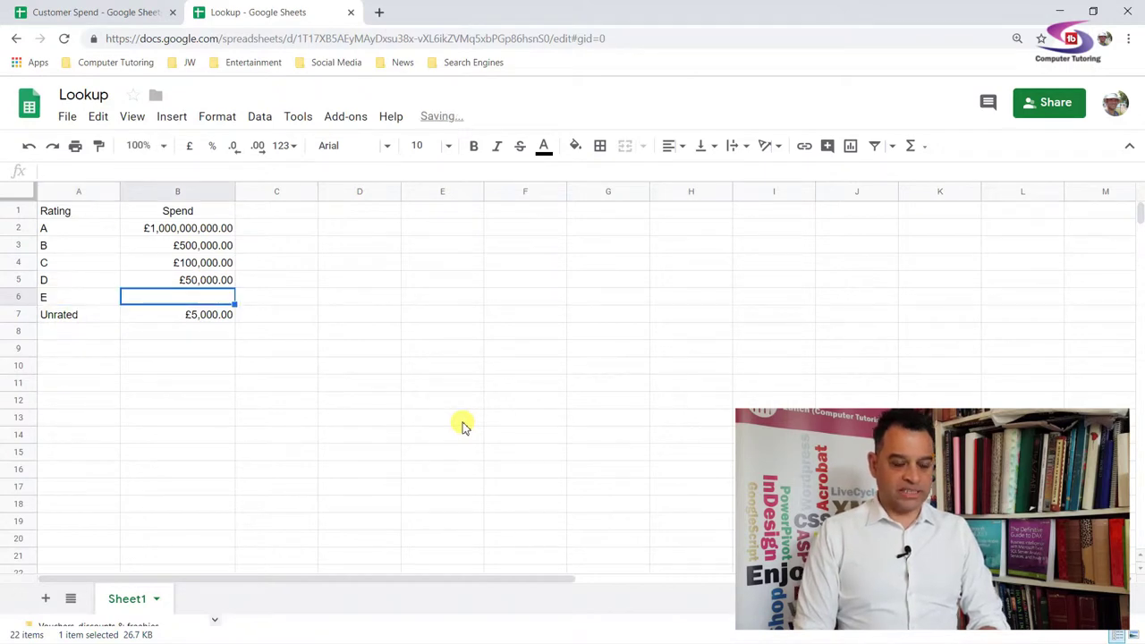
pyautogui.write('100')
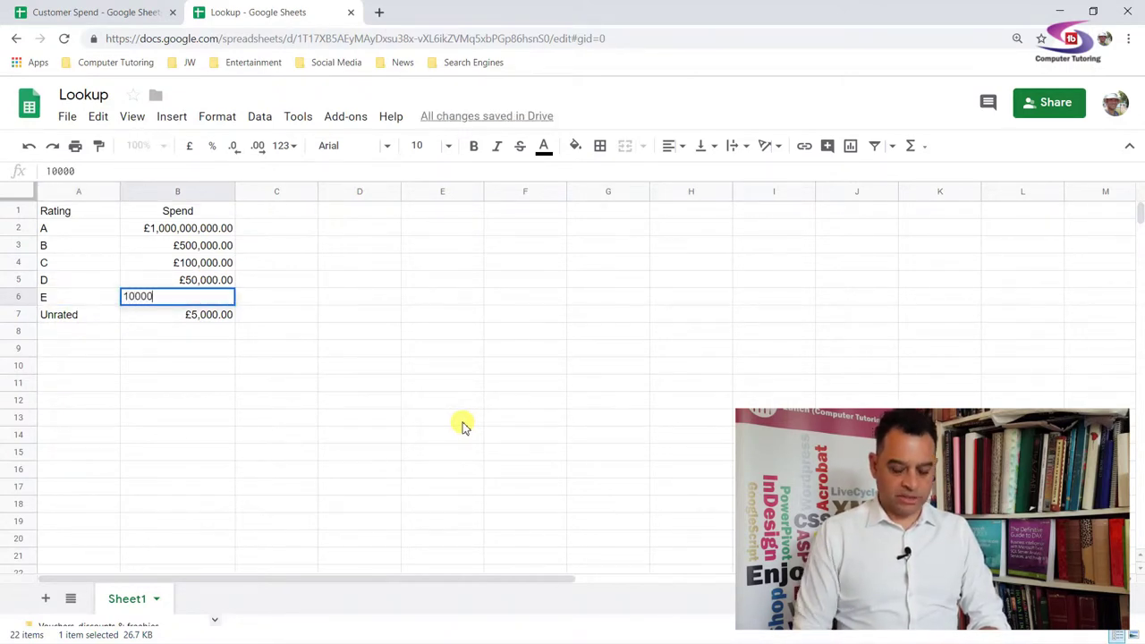
pyautogui.write('00')
pyautogui.press('Return')
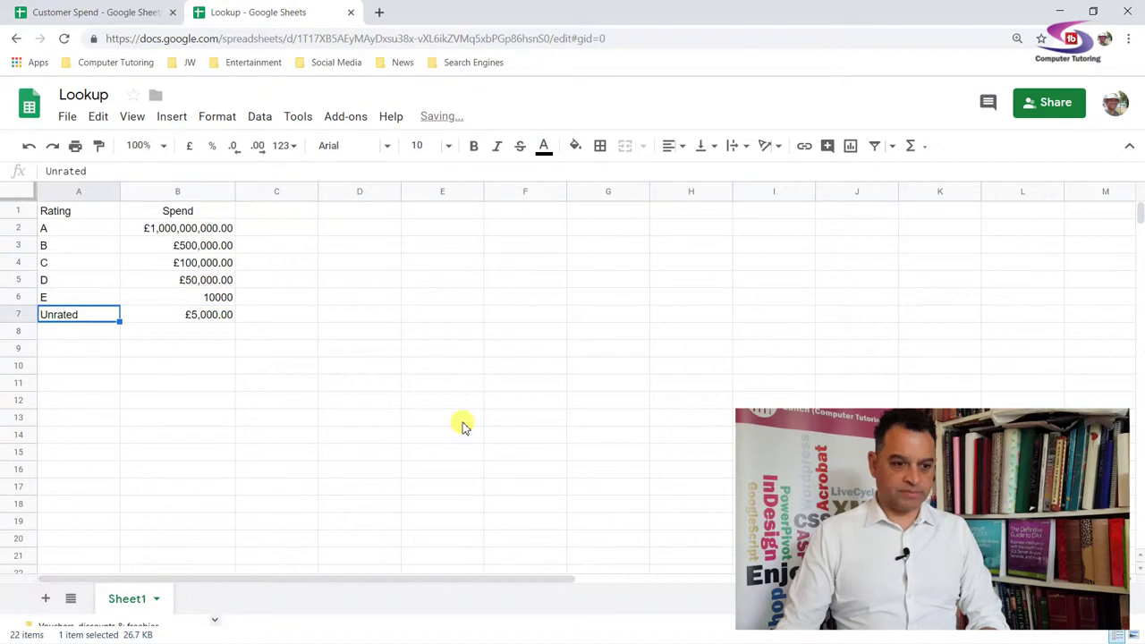
# Format E's spend as £ currency so it shows £10,000.00
pyautogui.click(225, 295)
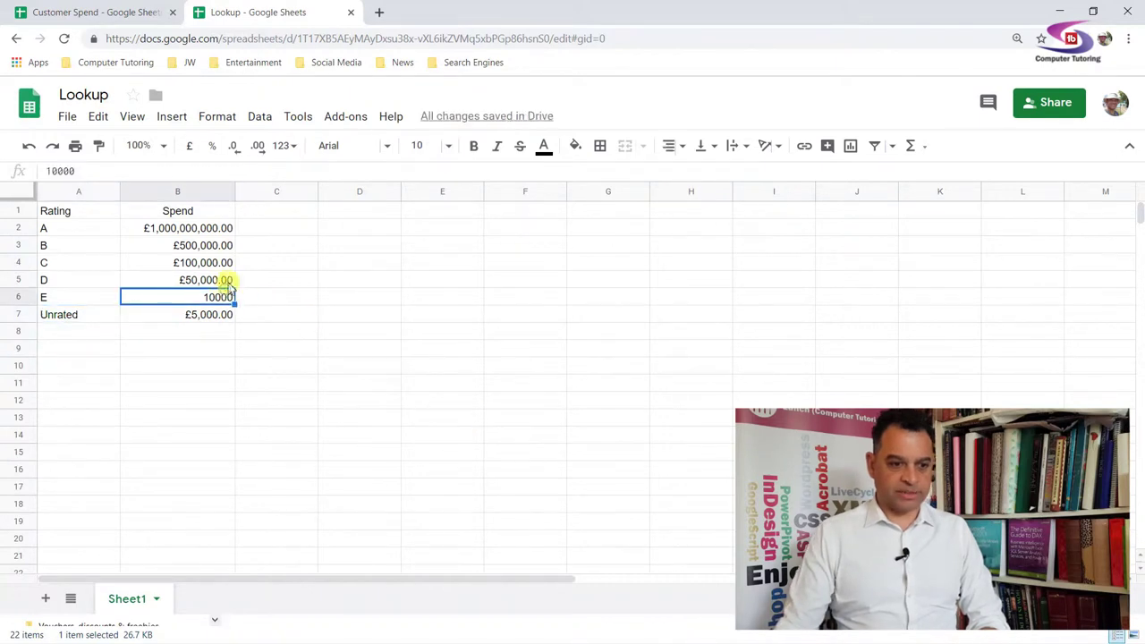
pyautogui.click(189, 146)
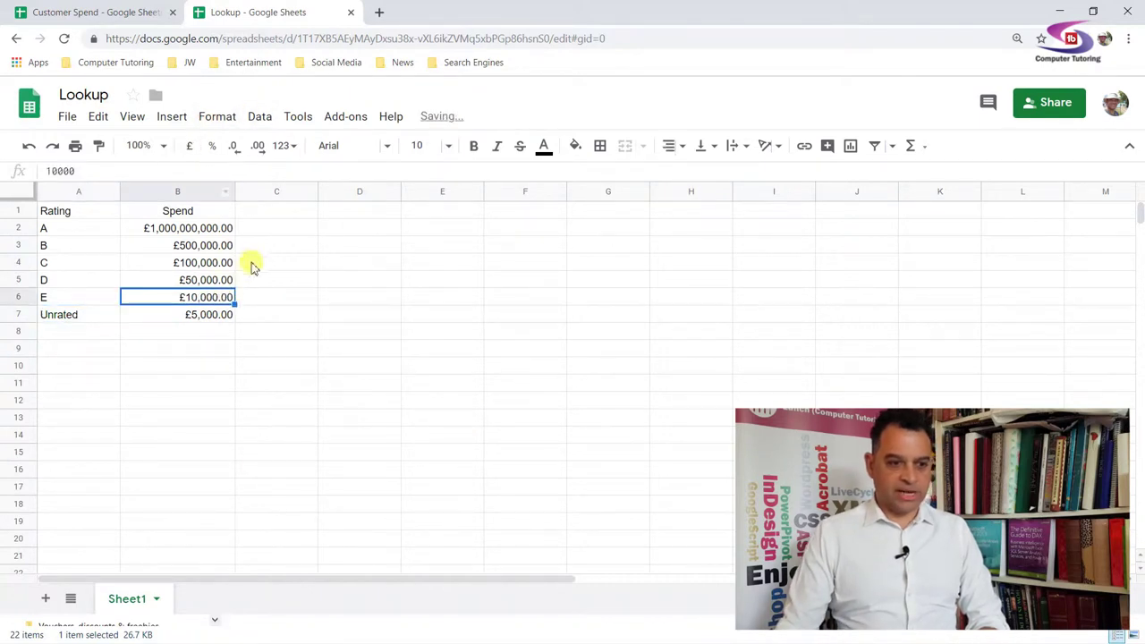
pyautogui.click(117, 13)
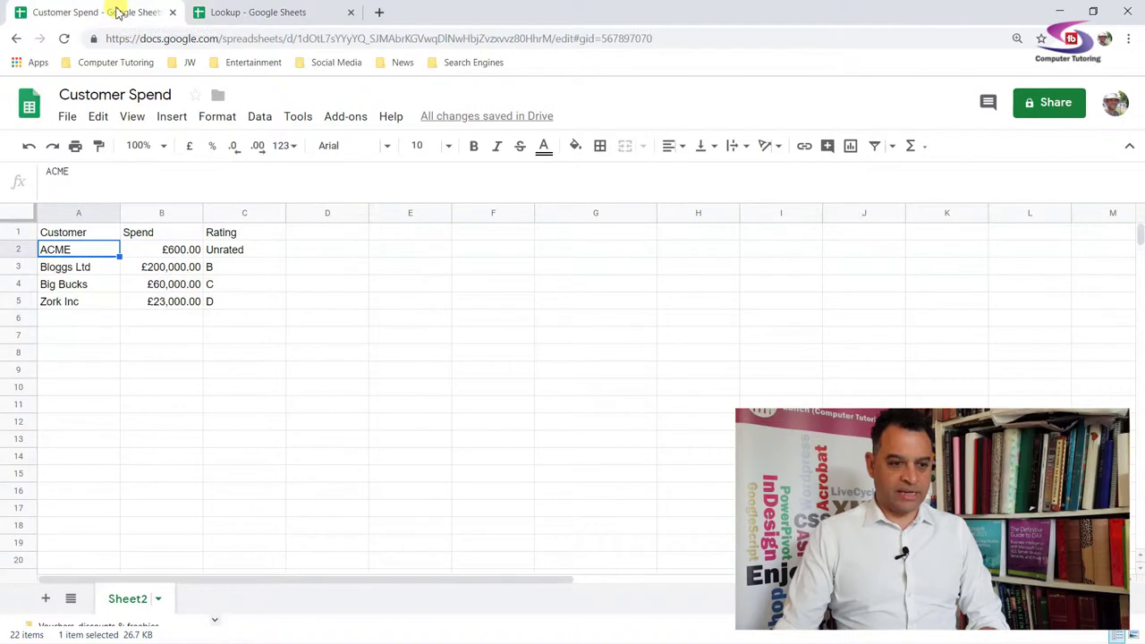
pyautogui.click(258, 15)
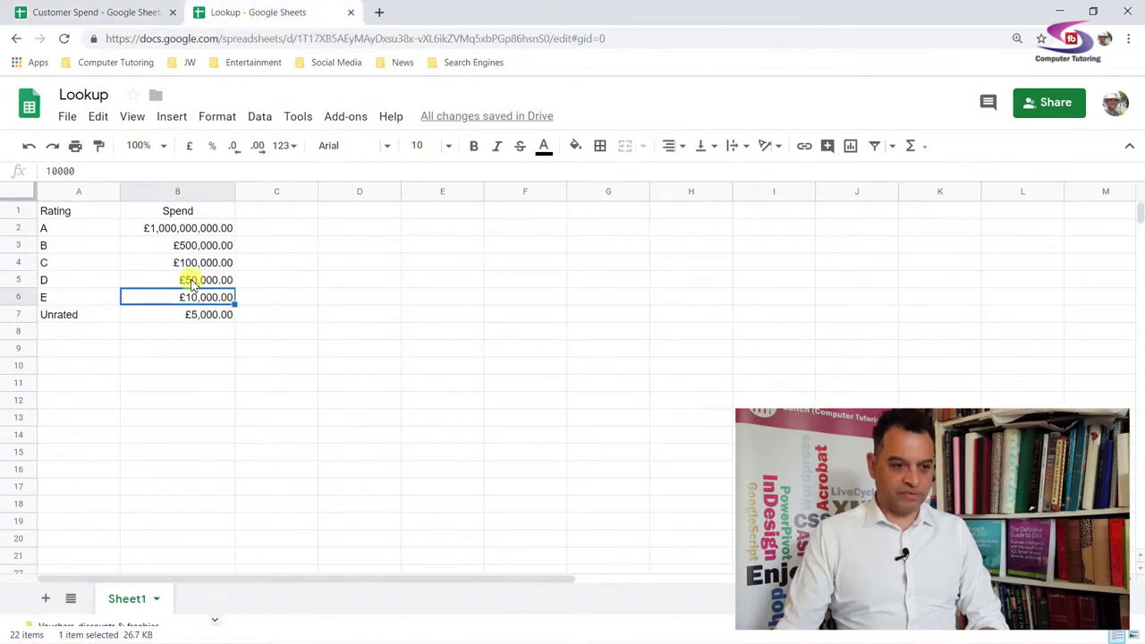
# On Customer Spend, change Big Bucks' spend in B4 to £20,000
pyautogui.click(72, 16)
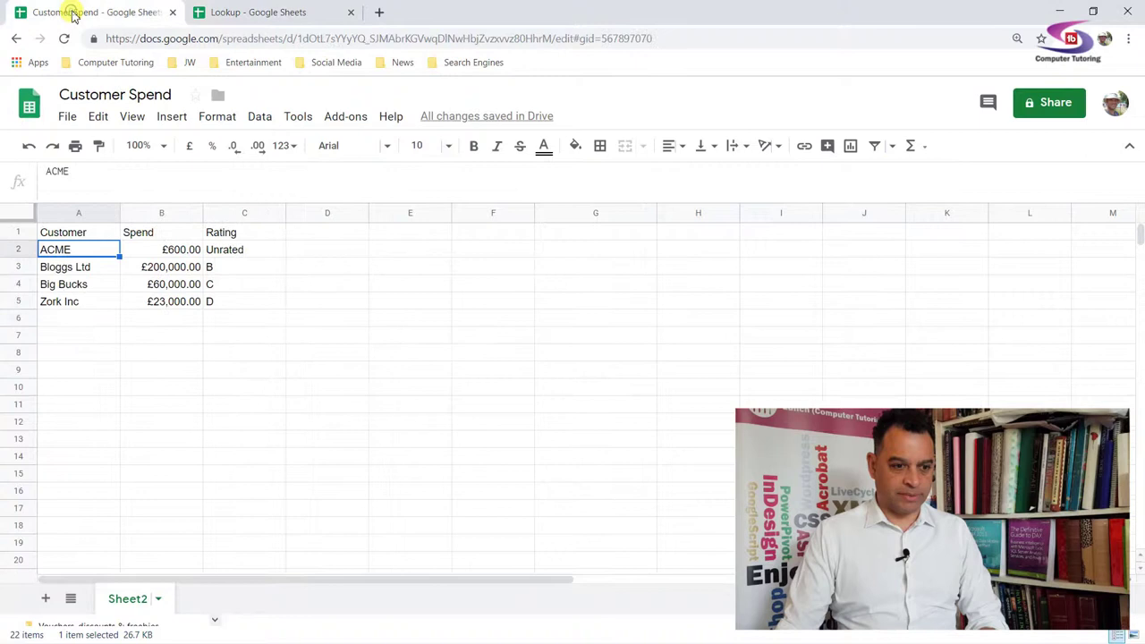
pyautogui.click(170, 285)
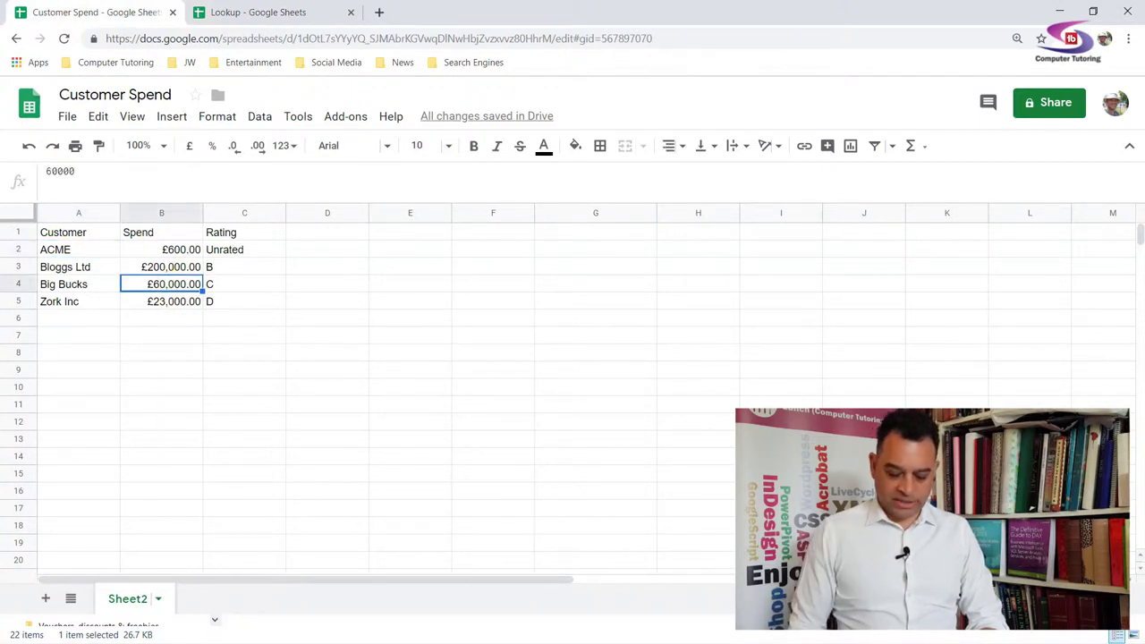
pyautogui.write('20000')
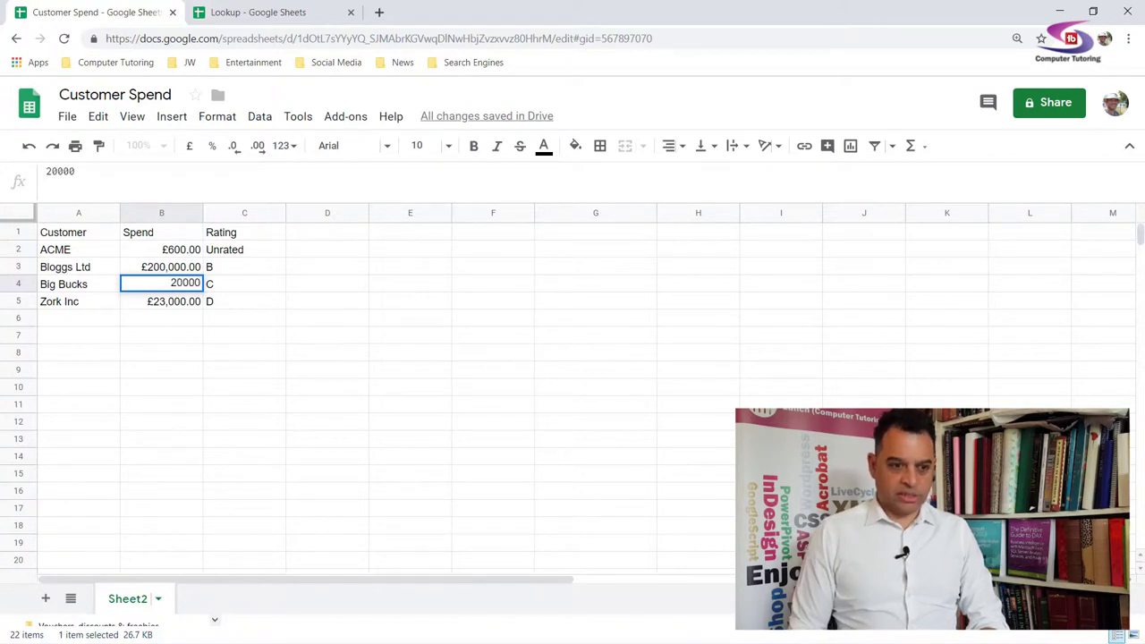
pyautogui.press('Return')
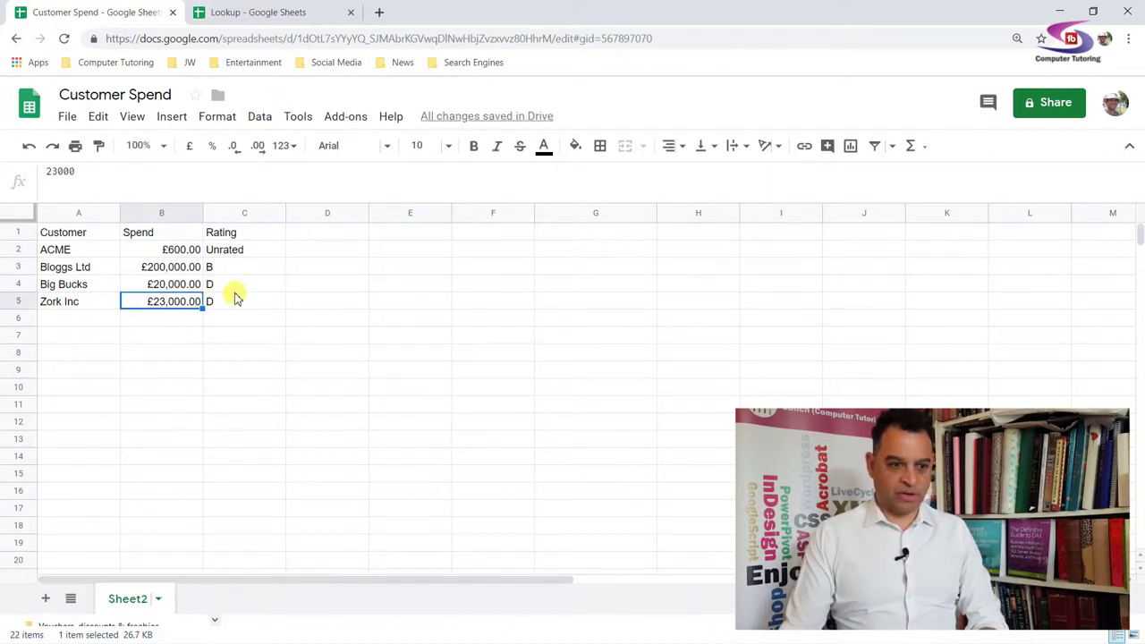
# After checking the Lookup thresholds, set Bloggs Ltd's spend in B3 to 7000
pyautogui.click(287, 12)
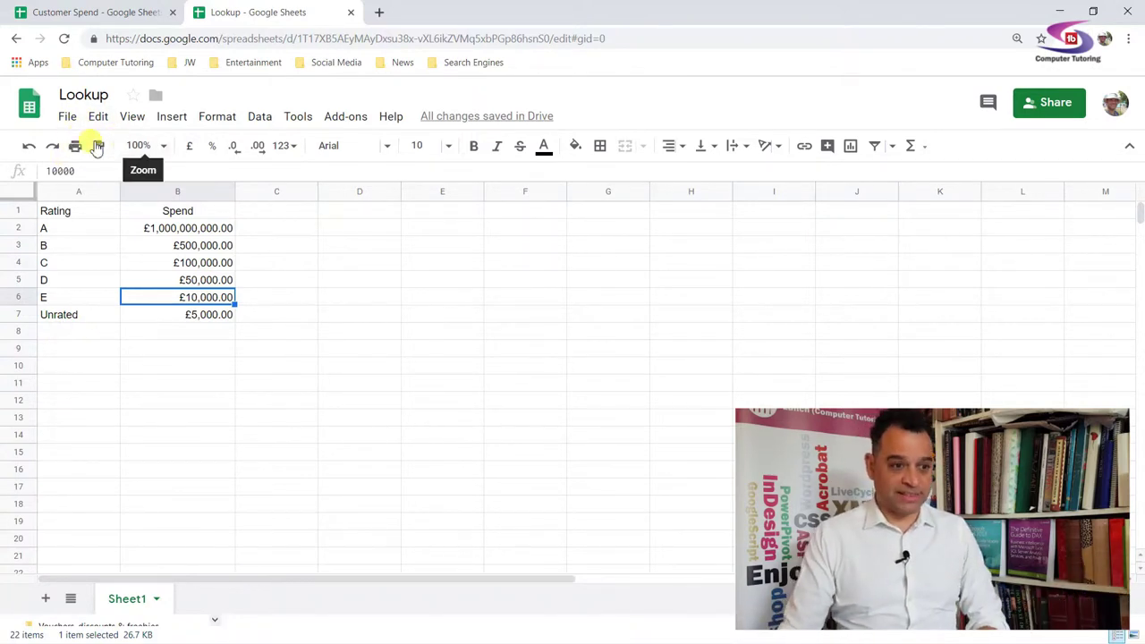
pyautogui.click(62, 17)
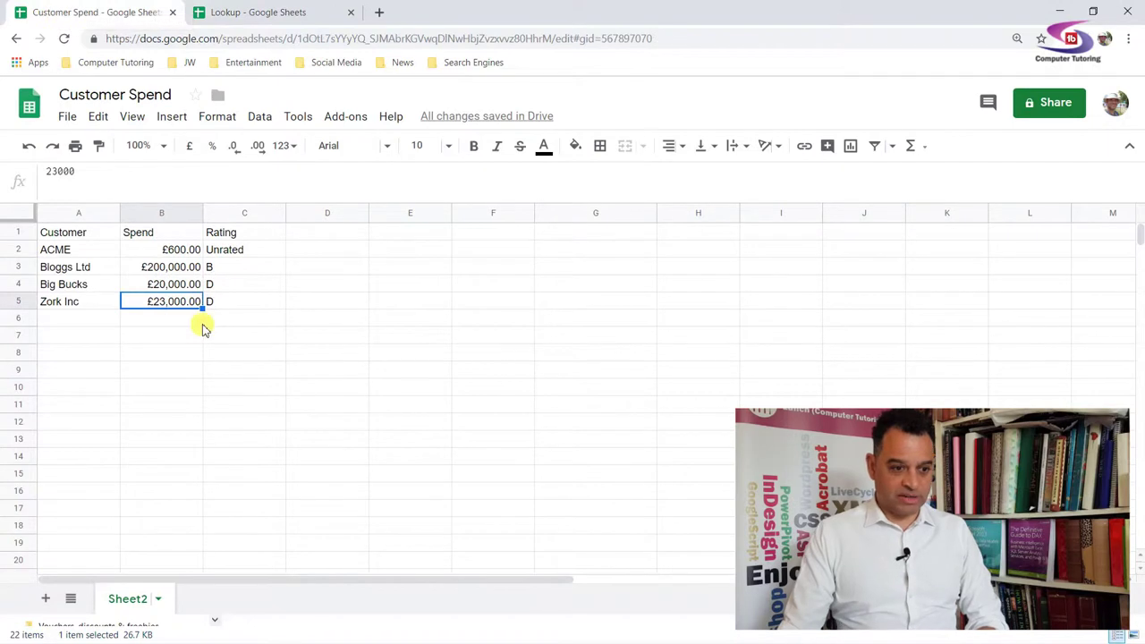
pyautogui.click(137, 267)
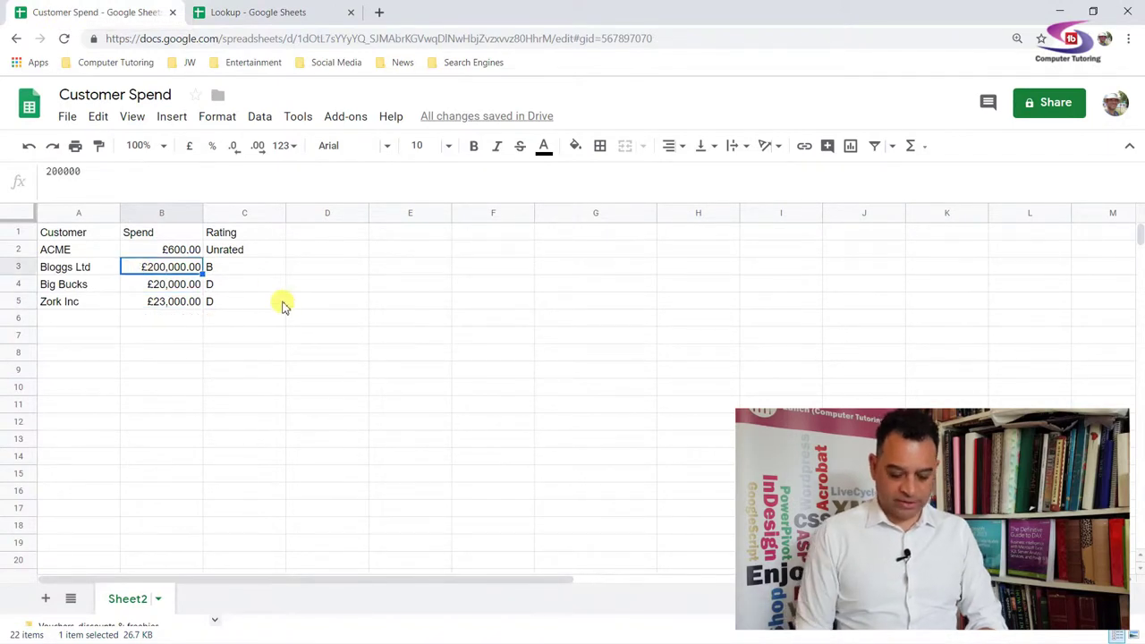
pyautogui.write('700')
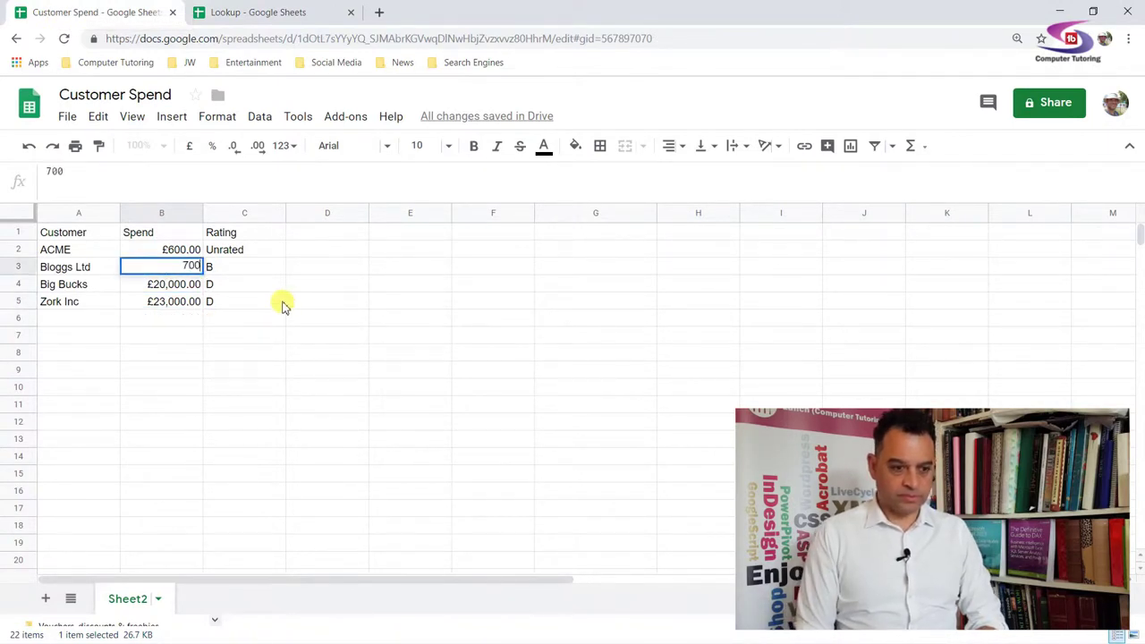
pyautogui.write('0')
pyautogui.press('Return')
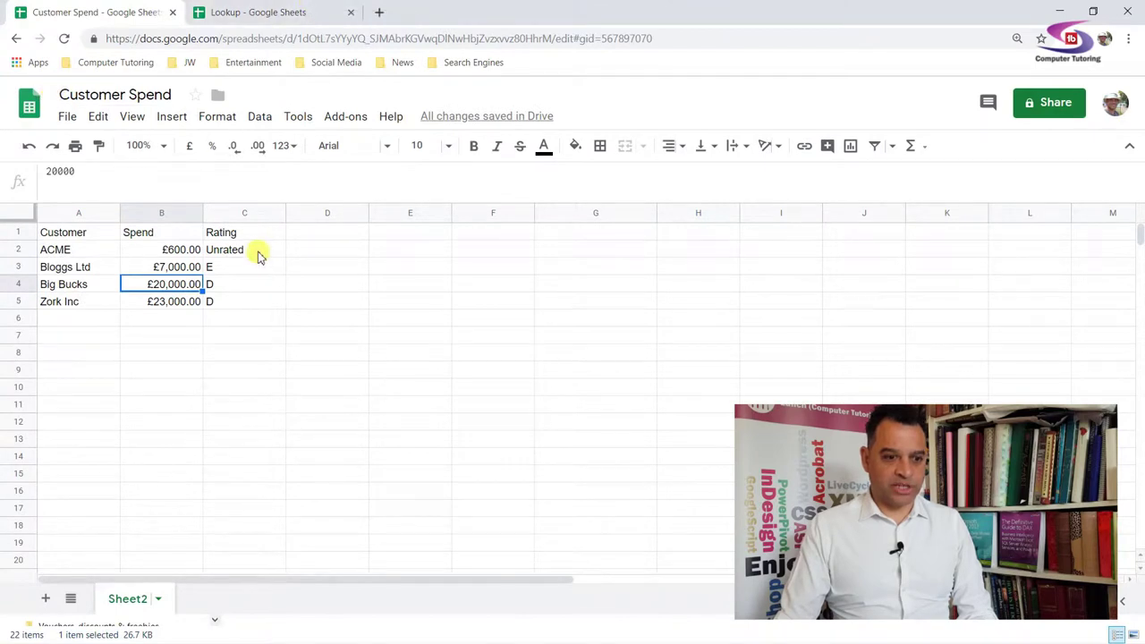
# Clear the ratings in C2:C5 and copy the Lookup table A1:B7
pyautogui.moveTo(260, 255); pyautogui.dragTo(255, 308)
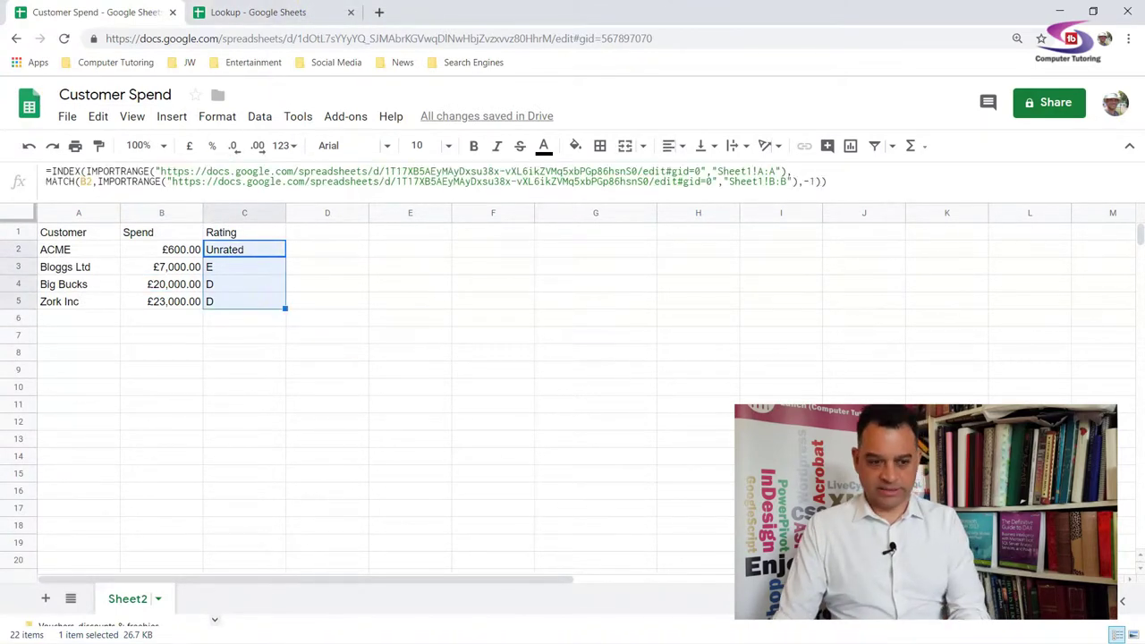
pyautogui.press('Delete')
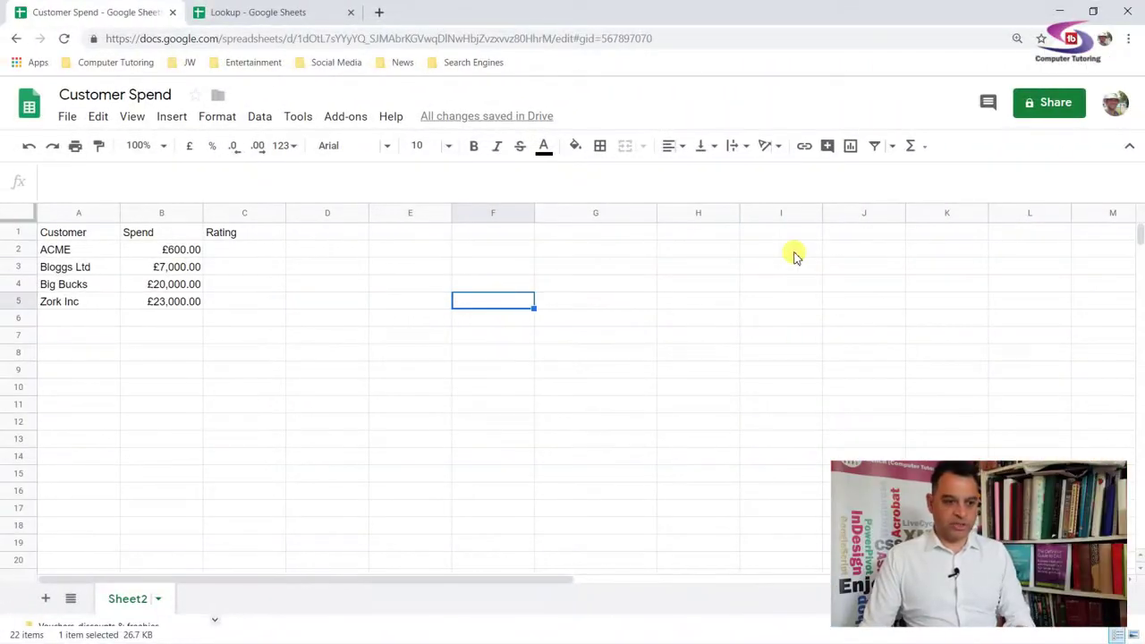
pyautogui.click(268, 13)
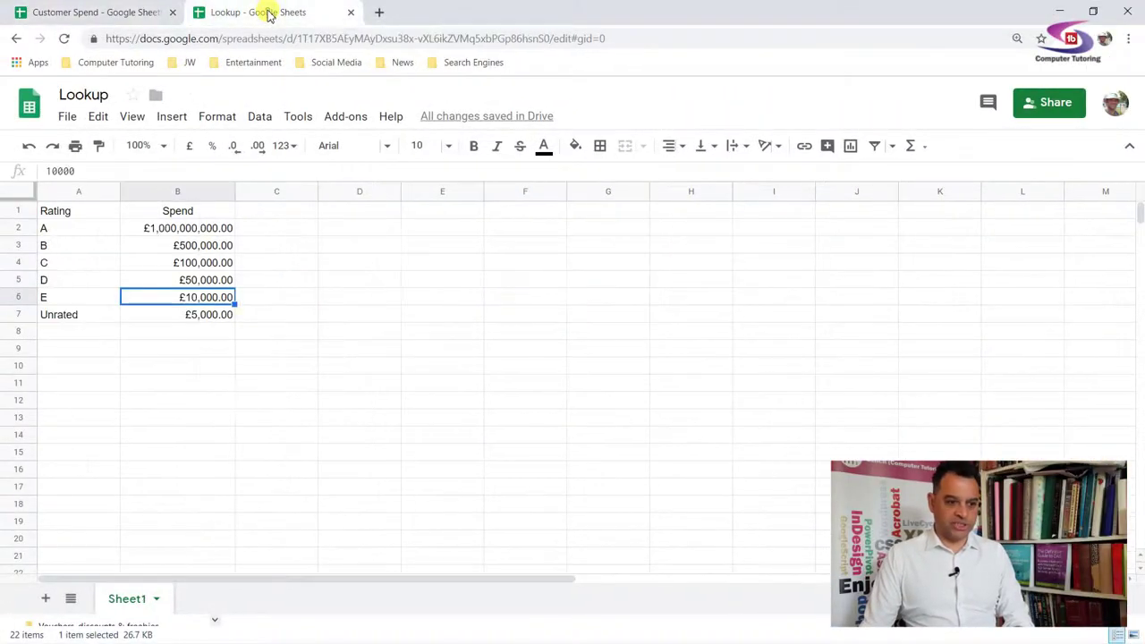
pyautogui.moveTo(64, 210); pyautogui.dragTo(208, 319)
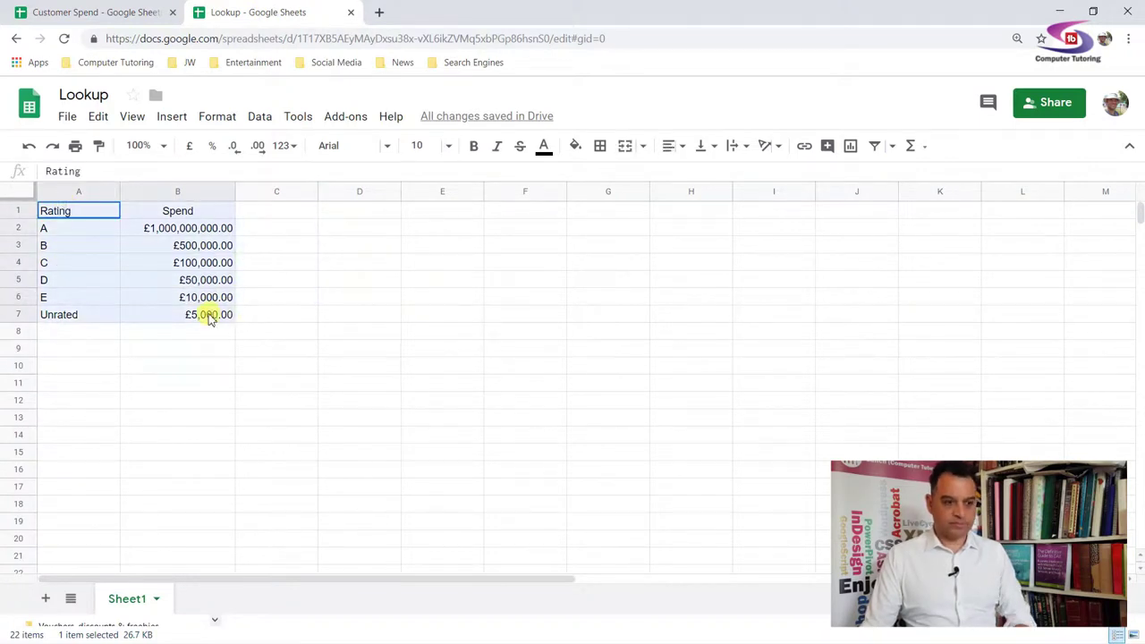
pyautogui.hotkey('ctrl', 'c')
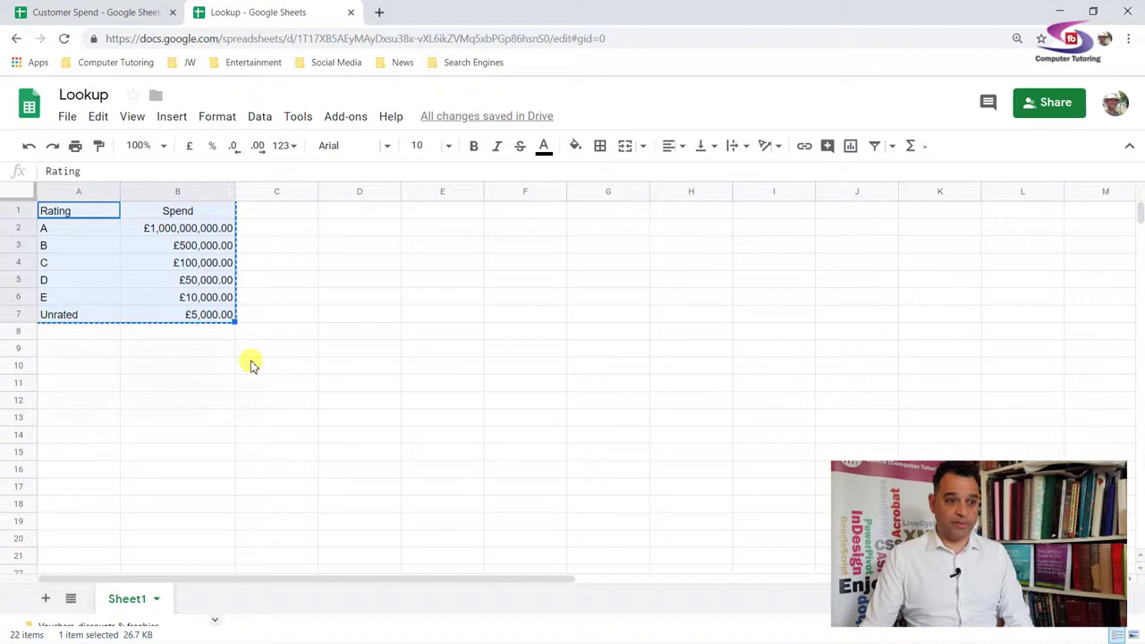
# Paste the table at G1 in Customer Spend and move the Spend column to F
pyautogui.click(58, 12)
pyautogui.click(601, 234)
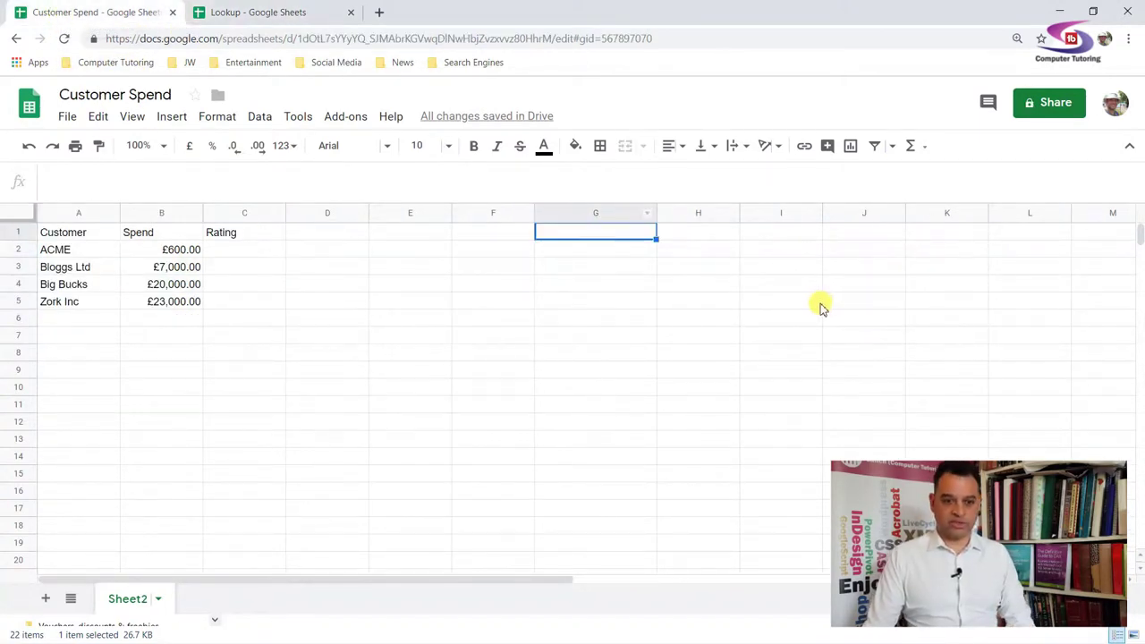
pyautogui.hotkey('ctrl', 'v')
pyautogui.click(649, 474)
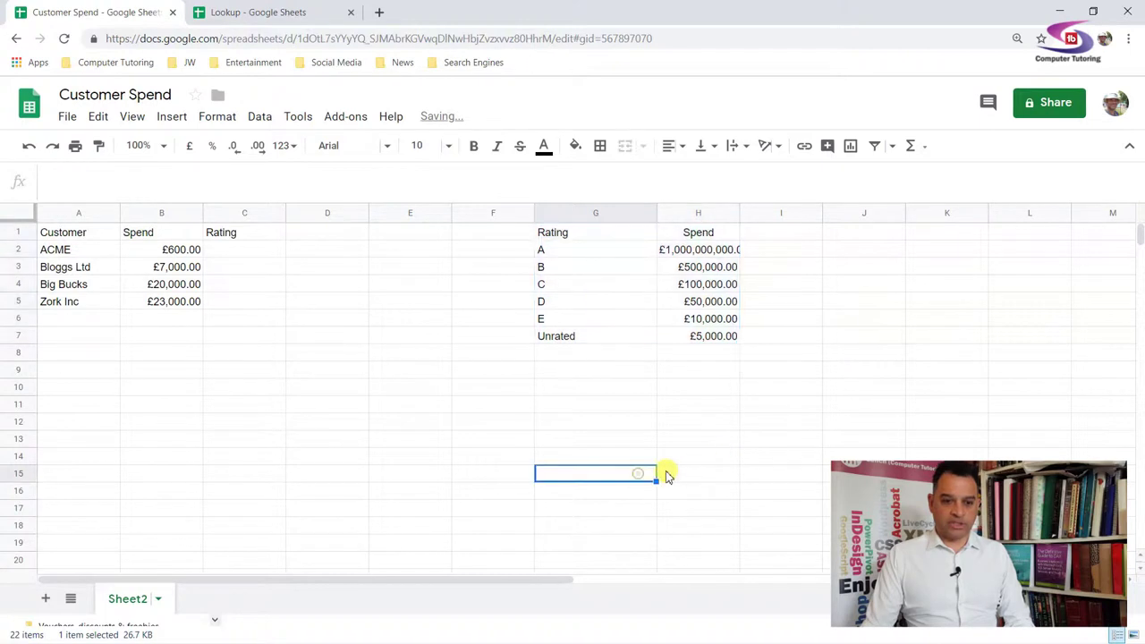
pyautogui.moveTo(699, 237); pyautogui.dragTo(503, 318)
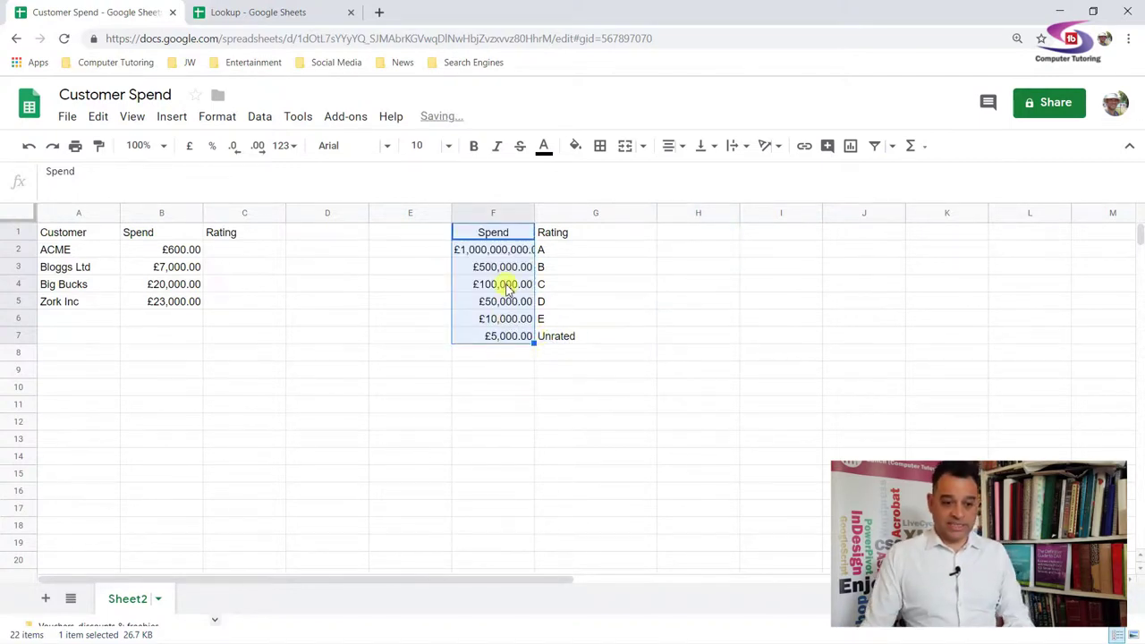
pyautogui.click(698, 318)
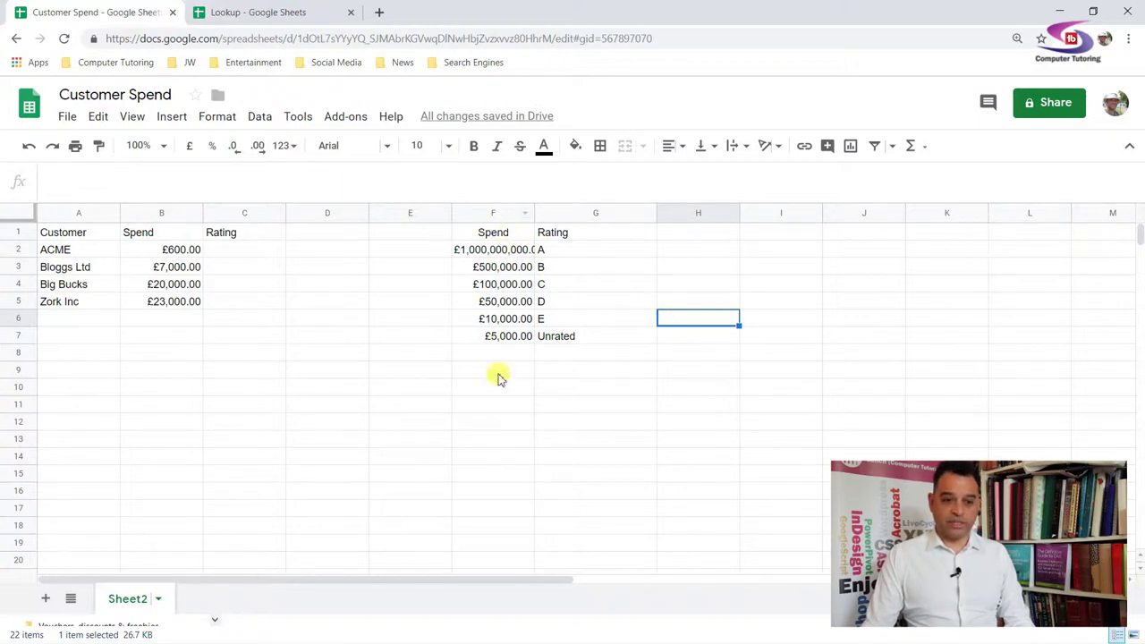
# Sort the lookup range F2:G7 by column F in ascending A→Z order
pyautogui.click(491, 253)
pyautogui.moveTo(491, 253); pyautogui.dragTo(582, 334)
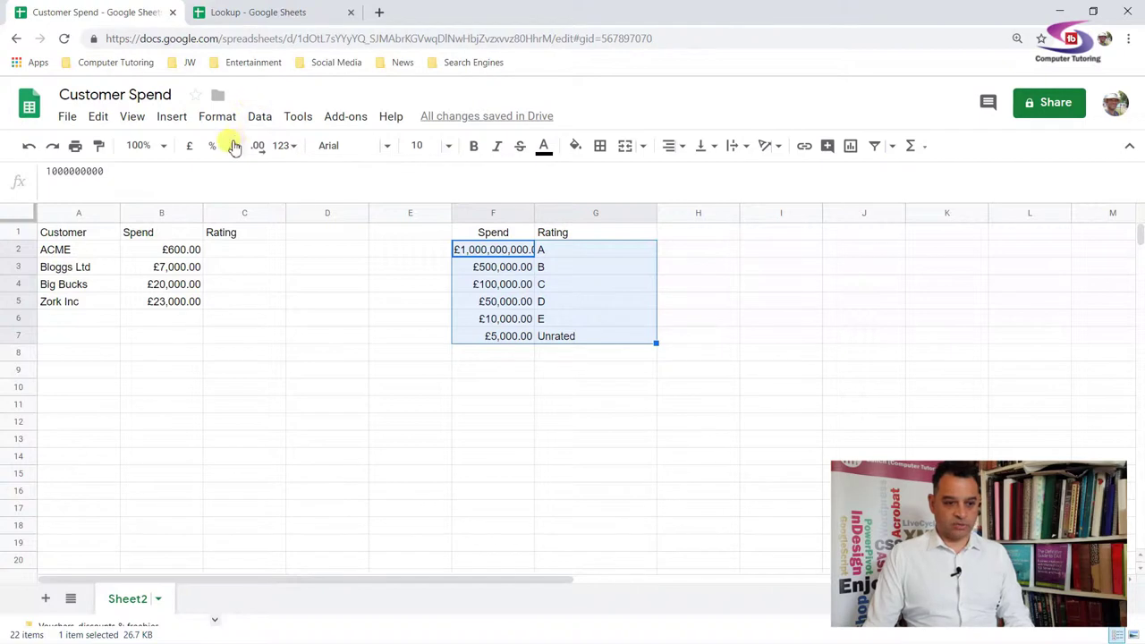
pyautogui.click(259, 117)
pyautogui.click(355, 282)
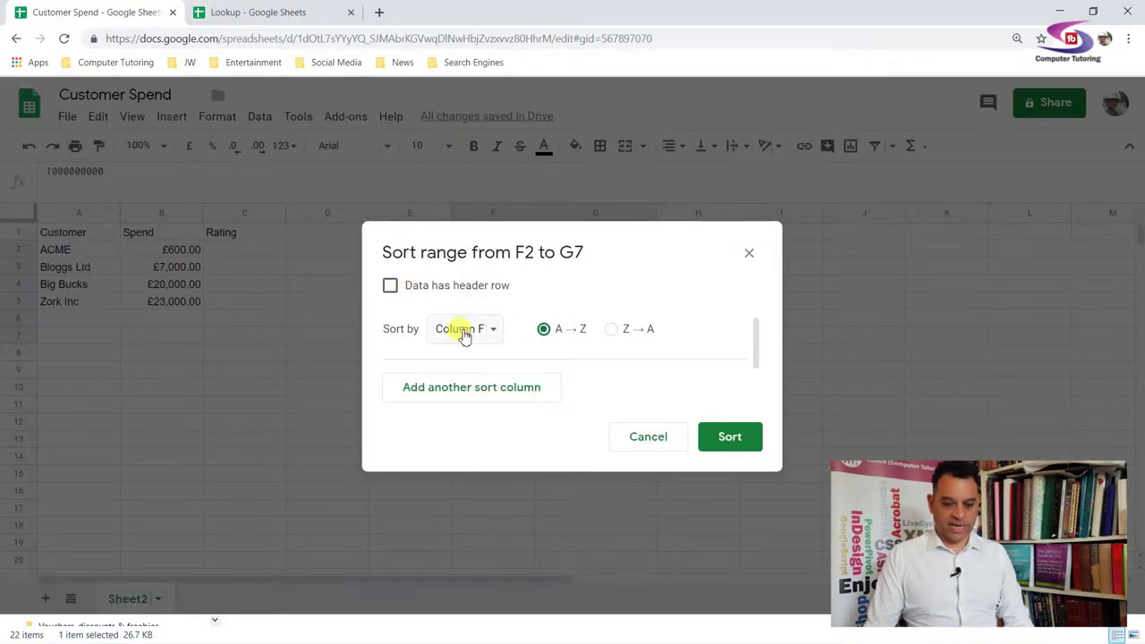
pyautogui.click(615, 329)
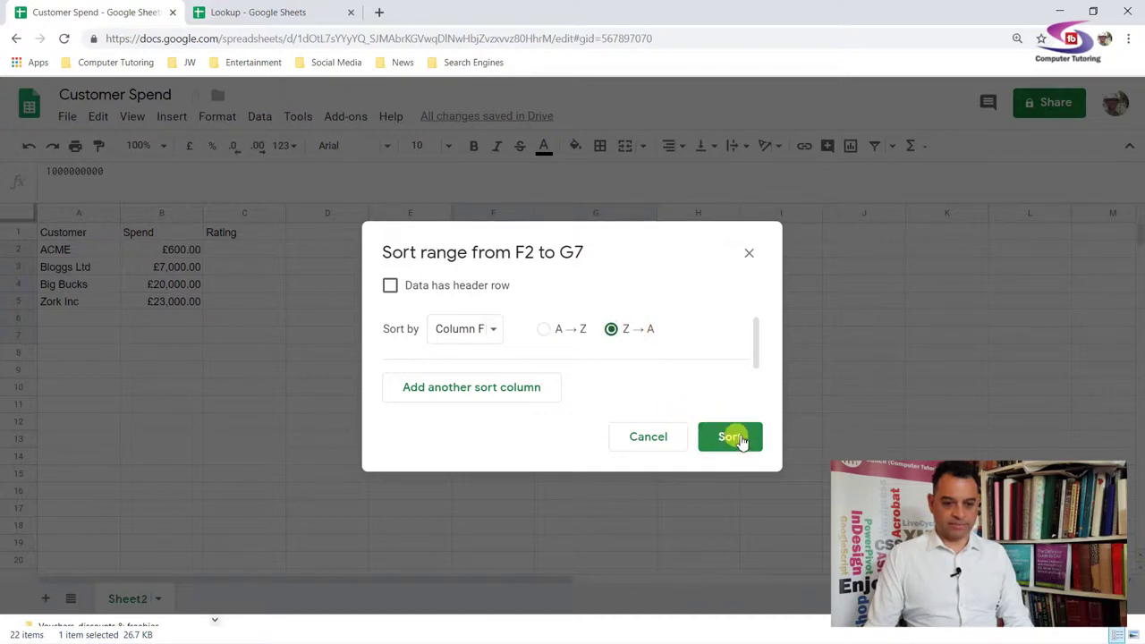
pyautogui.click(543, 329)
pyautogui.click(728, 437)
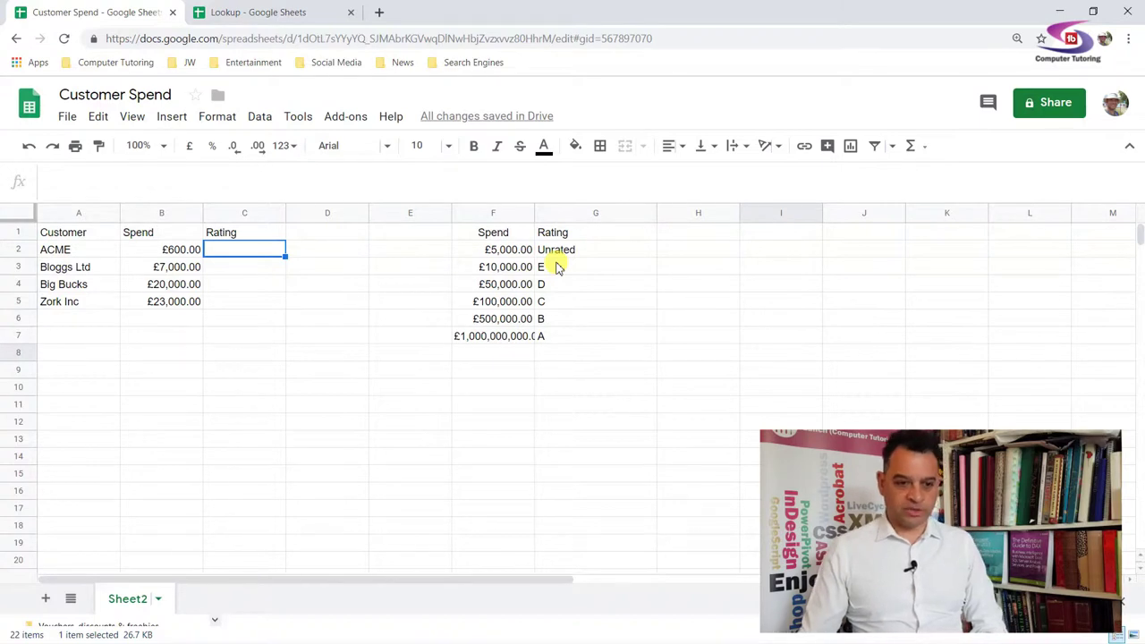
# Shift the Spend values F2:F7 down to F3:F8, enter 0 in F2, and select leftover F8
pyautogui.click(503, 255)
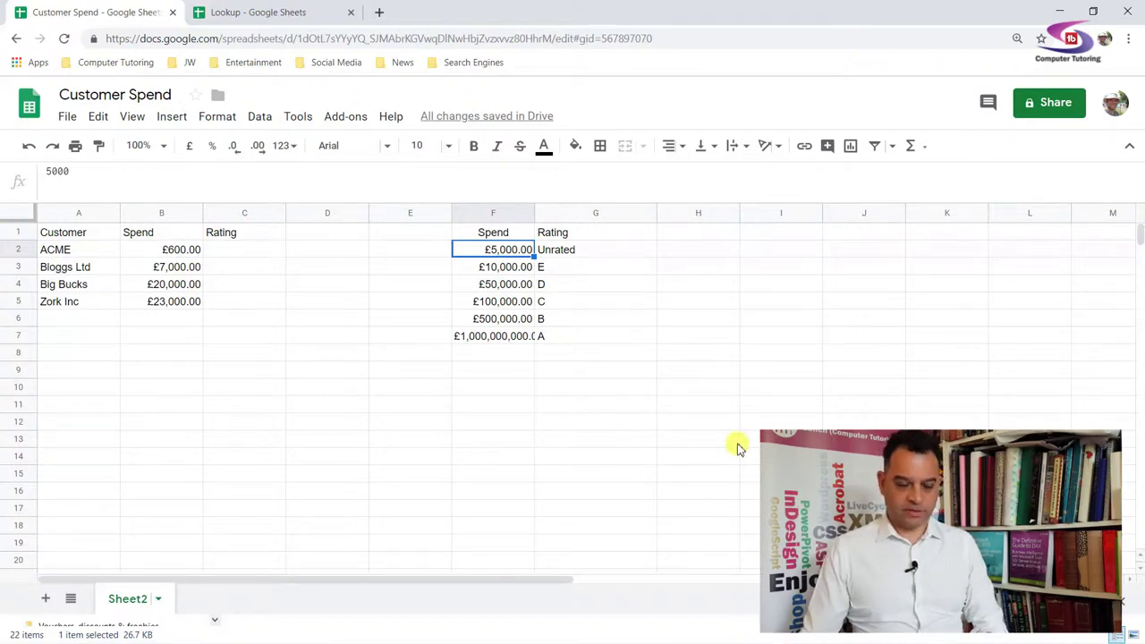
pyautogui.write('0')
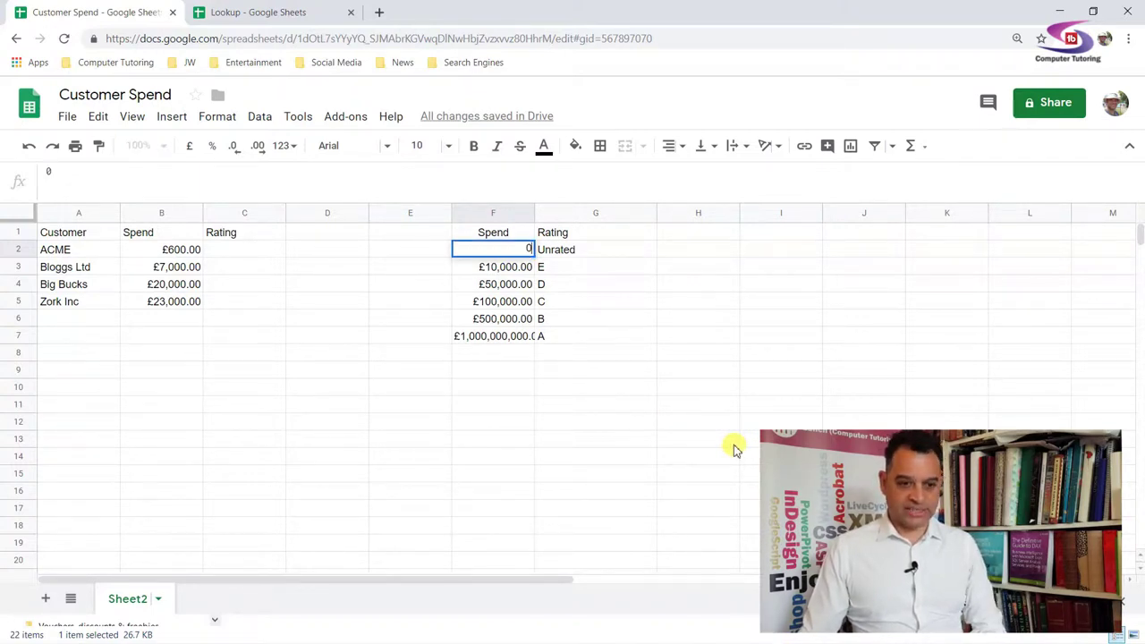
pyautogui.press('Escape')
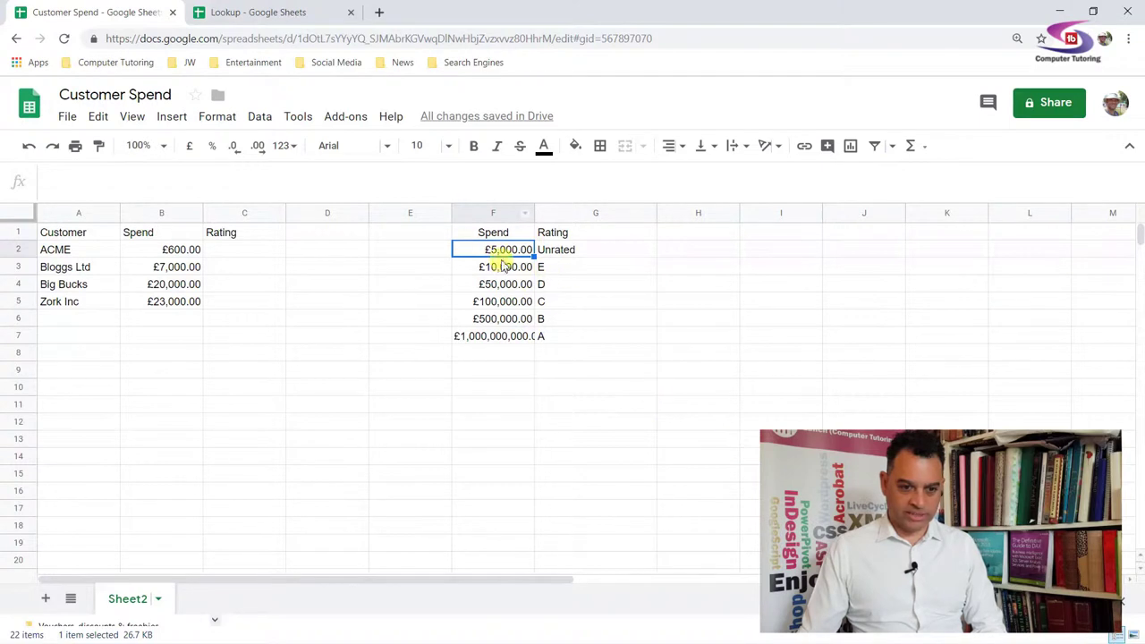
pyautogui.moveTo(503, 253); pyautogui.dragTo(495, 344)
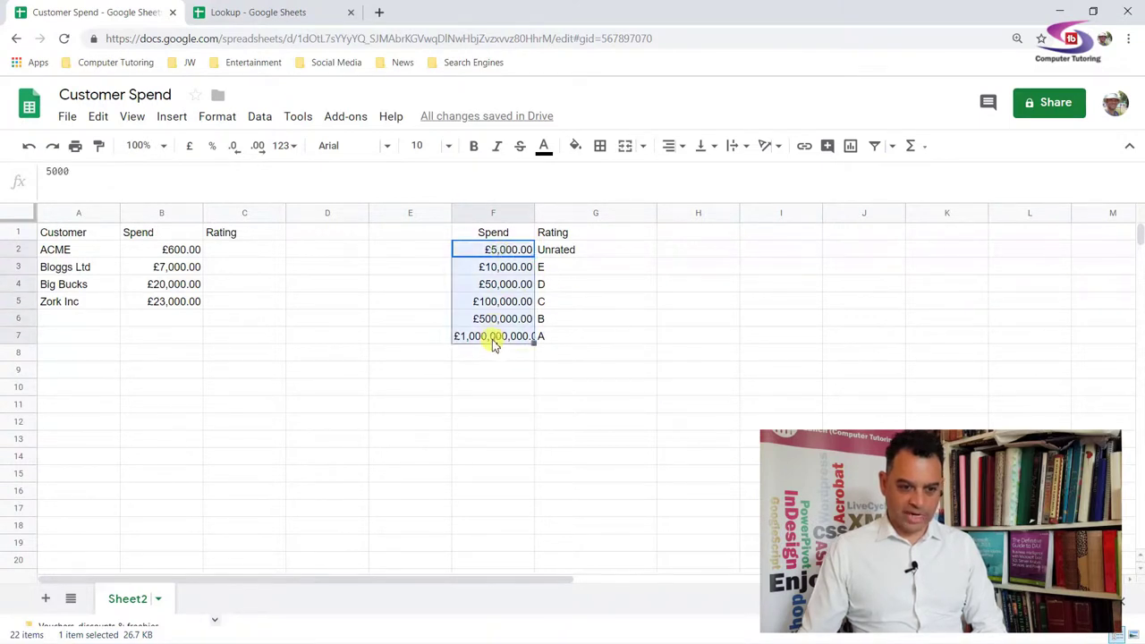
pyautogui.click(492, 351)
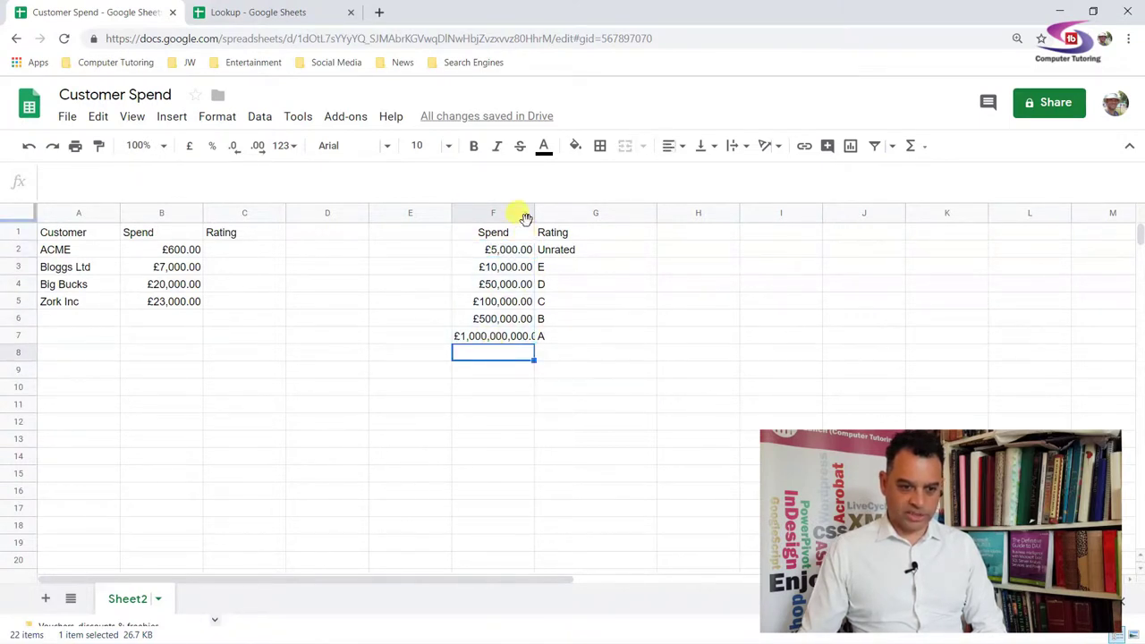
pyautogui.moveTo(506, 253); pyautogui.dragTo(502, 356)
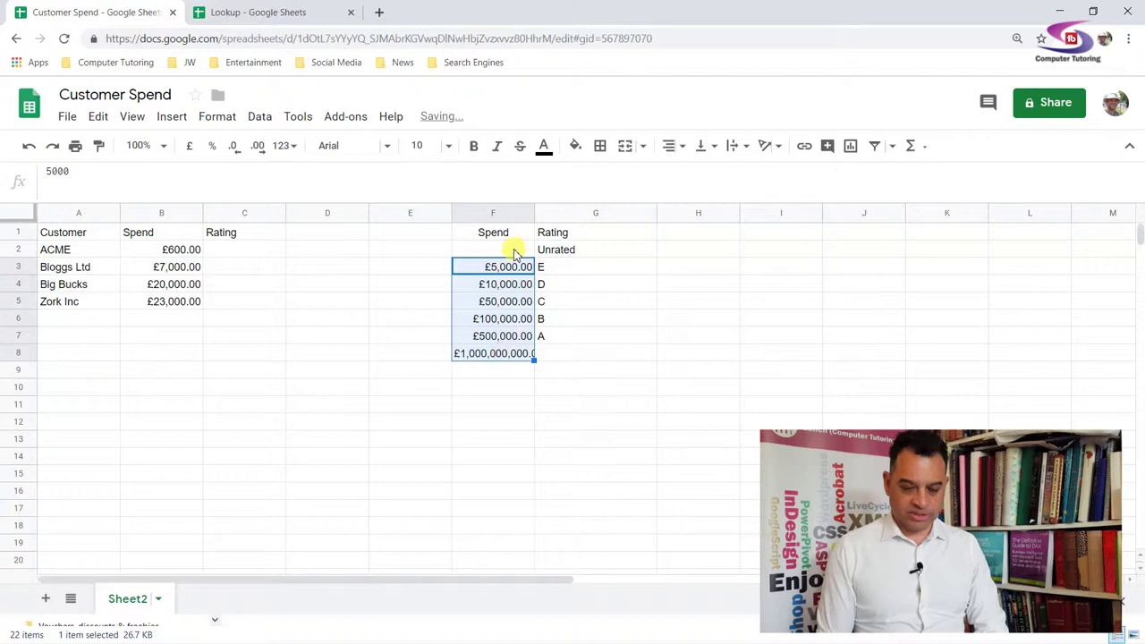
pyautogui.click(511, 248)
pyautogui.write('0')
pyautogui.press('Return')
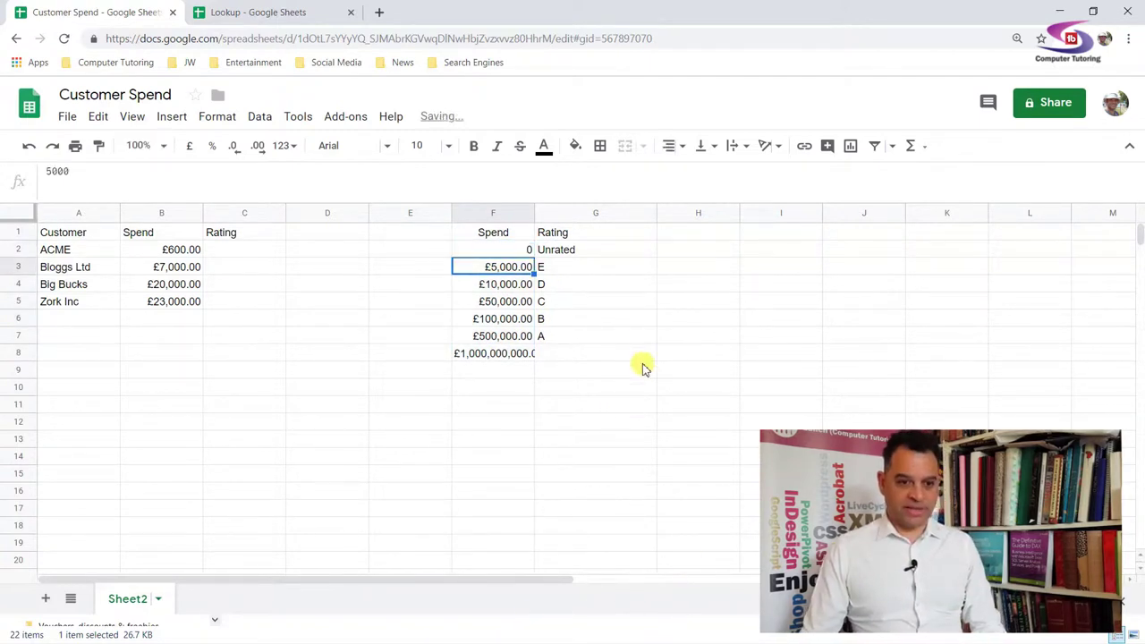
pyautogui.click(516, 355)
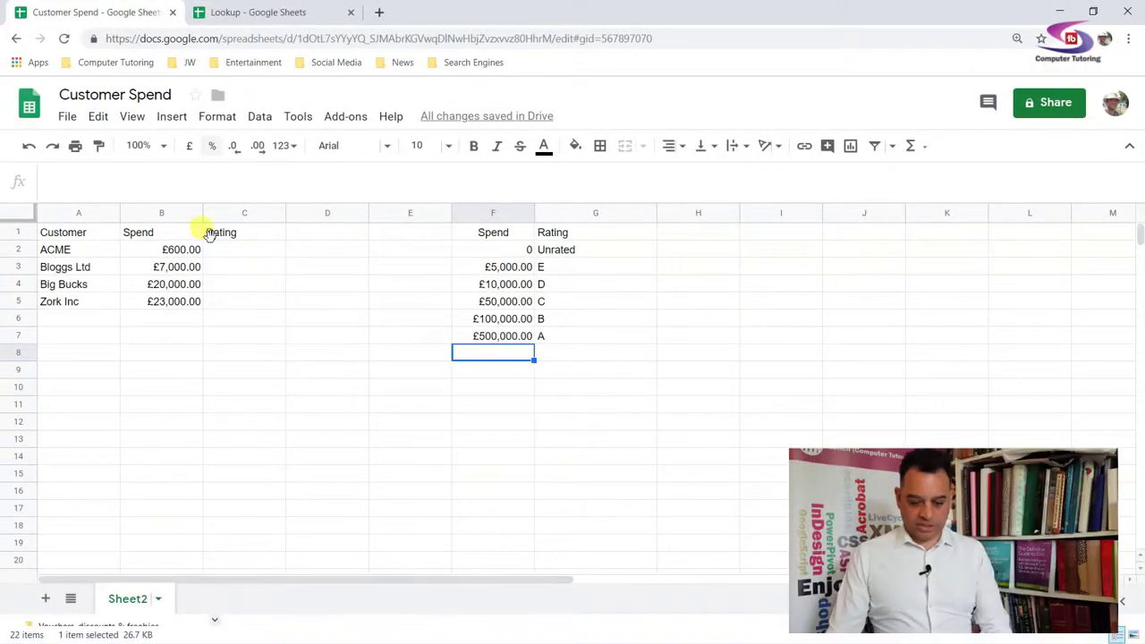
# Enter =VLOOKUP( in ACME's Rating cell C2 by accepting the =VL suggestion
pyautogui.click(251, 252)
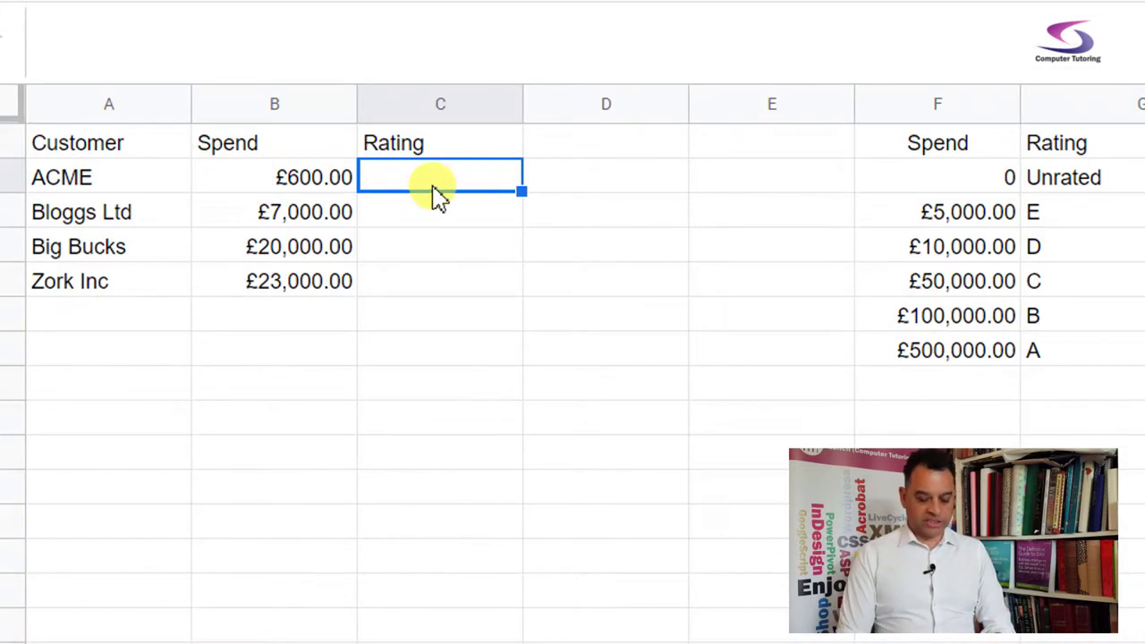
pyautogui.write('=')
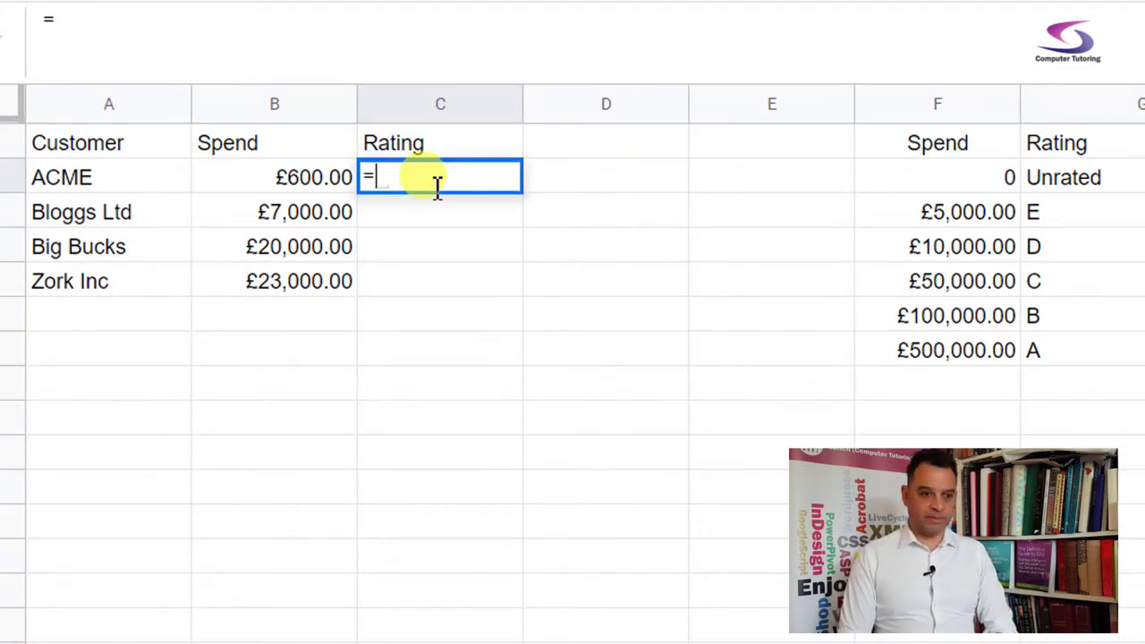
pyautogui.write('VL')
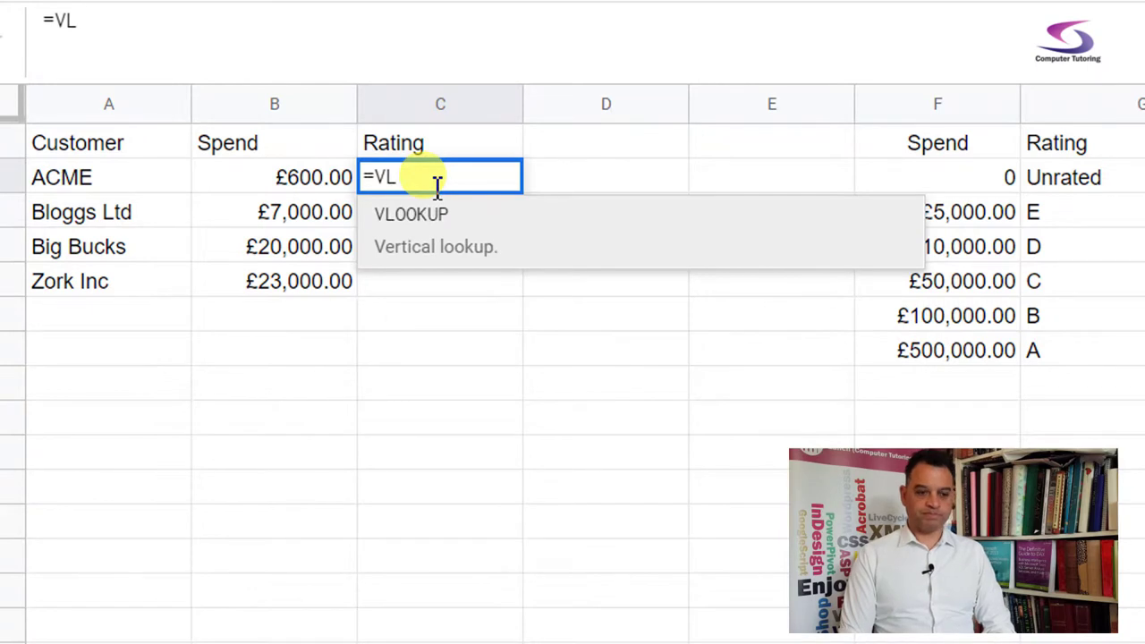
pyautogui.press('Tab')
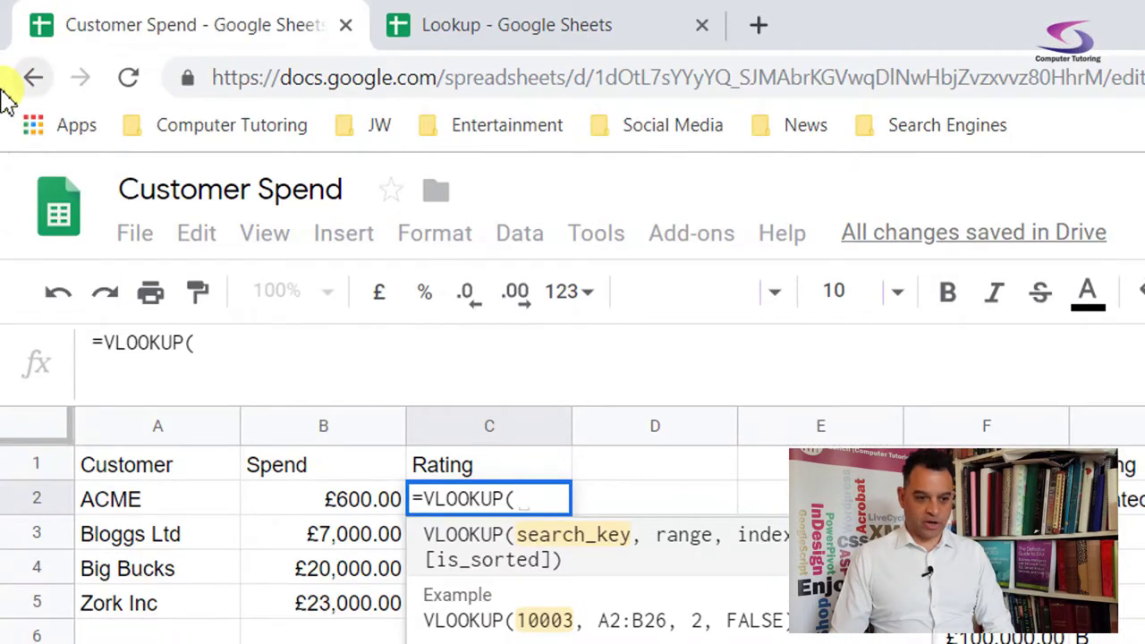
# Add B2 as the search key and columns F:G as the lookup range
pyautogui.click(329, 508)
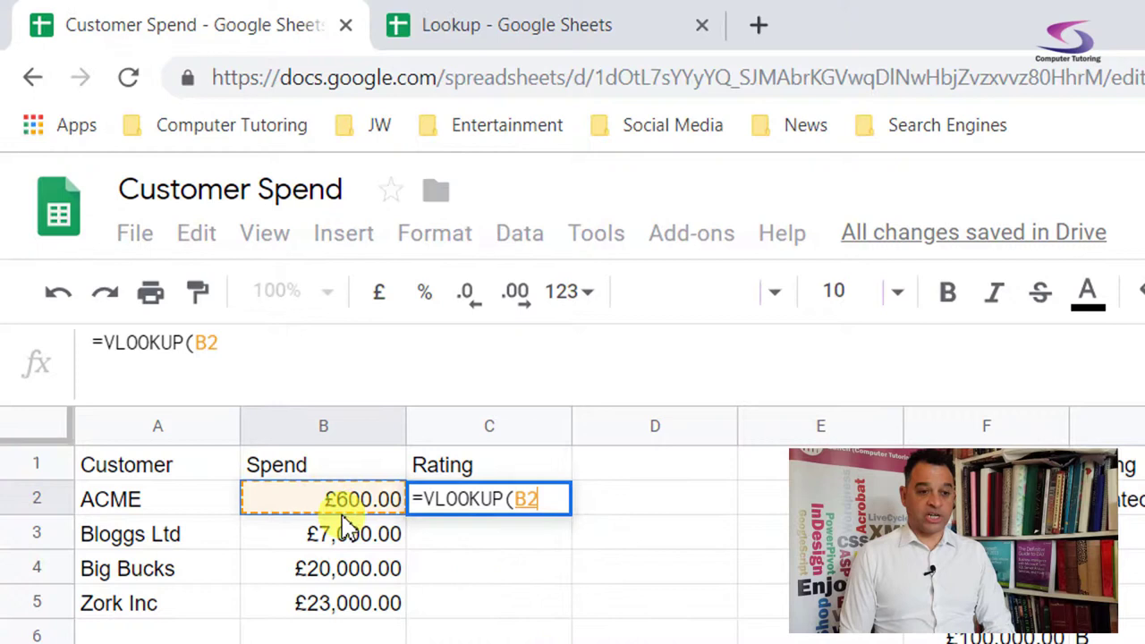
pyautogui.write(',')
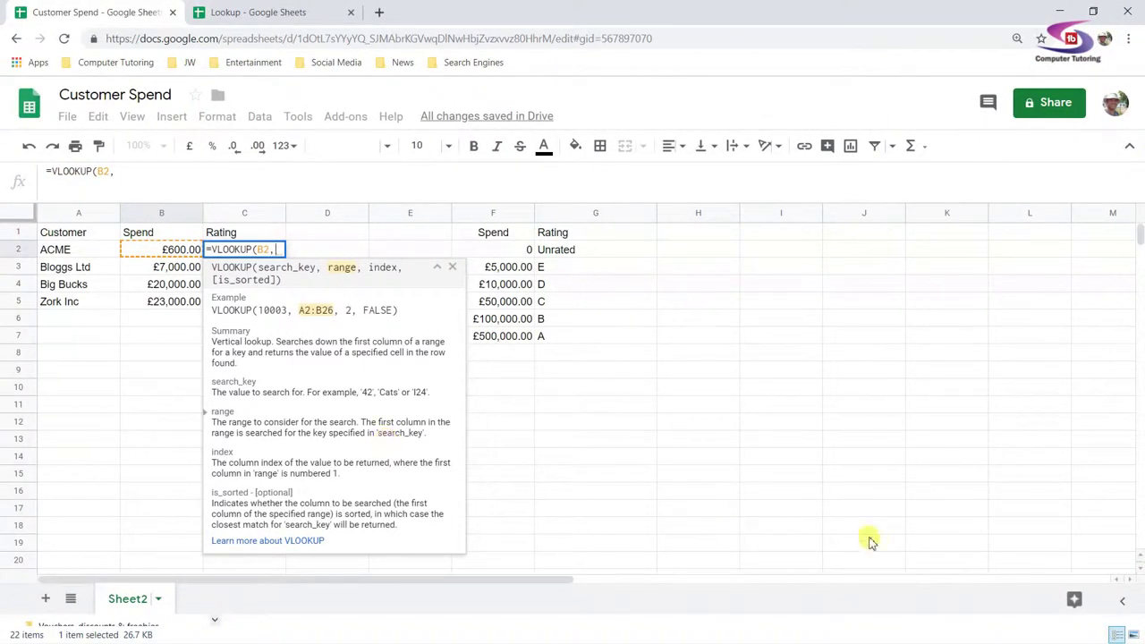
pyautogui.moveTo(489, 214); pyautogui.dragTo(486, 212)
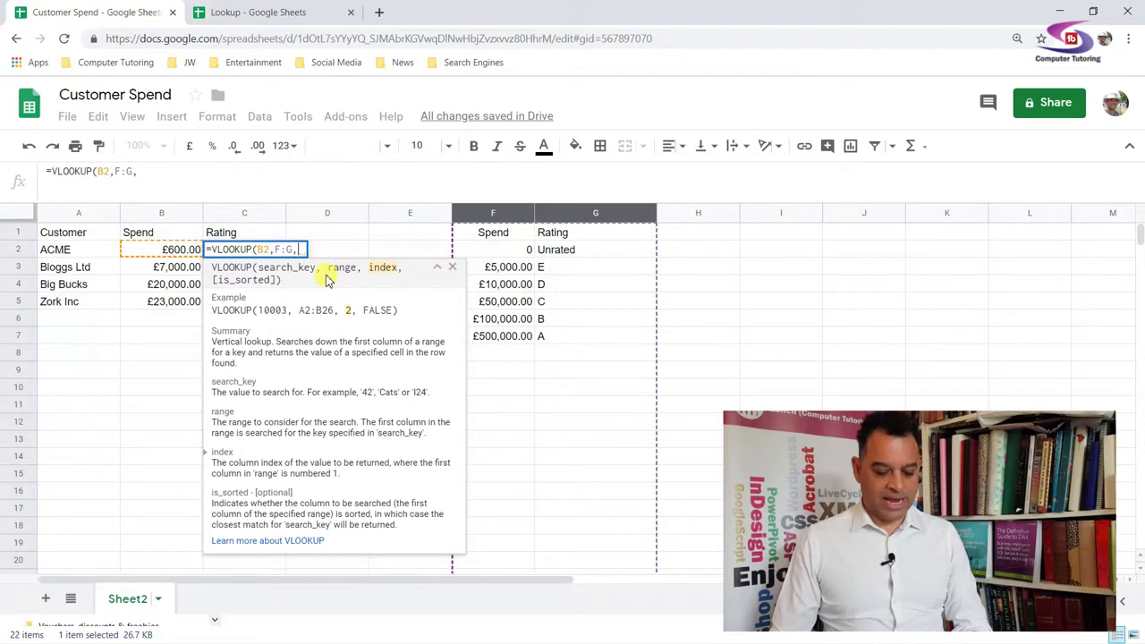
# Enter 2 as the column index, correcting a mistyped 1, followed by a comma
pyautogui.write('1')
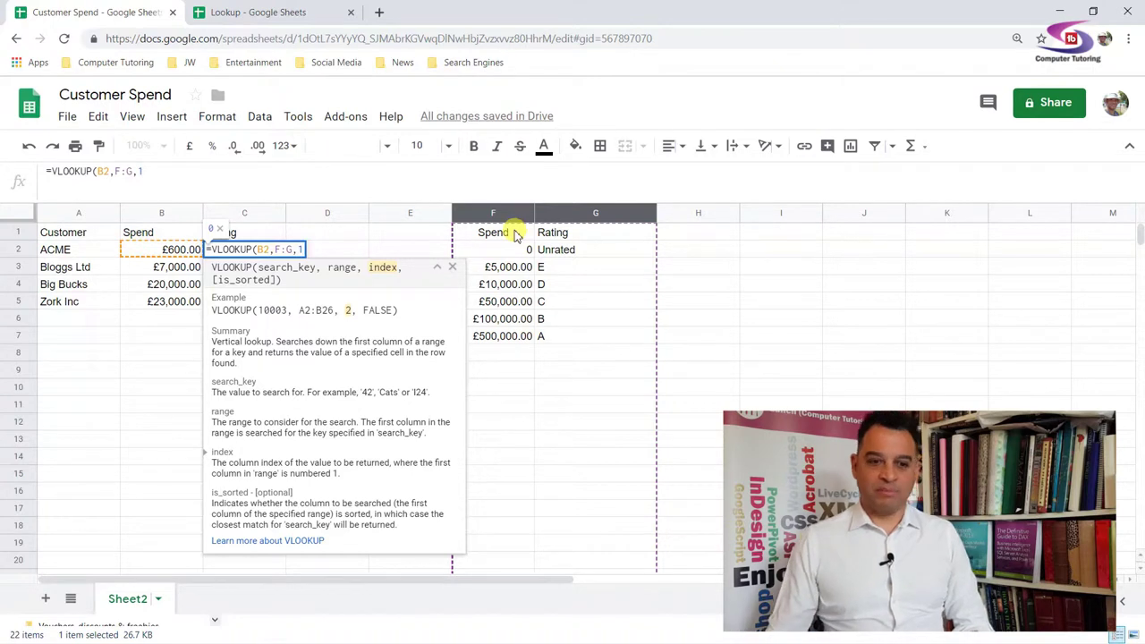
pyautogui.press('BackSpace')
pyautogui.write('2')
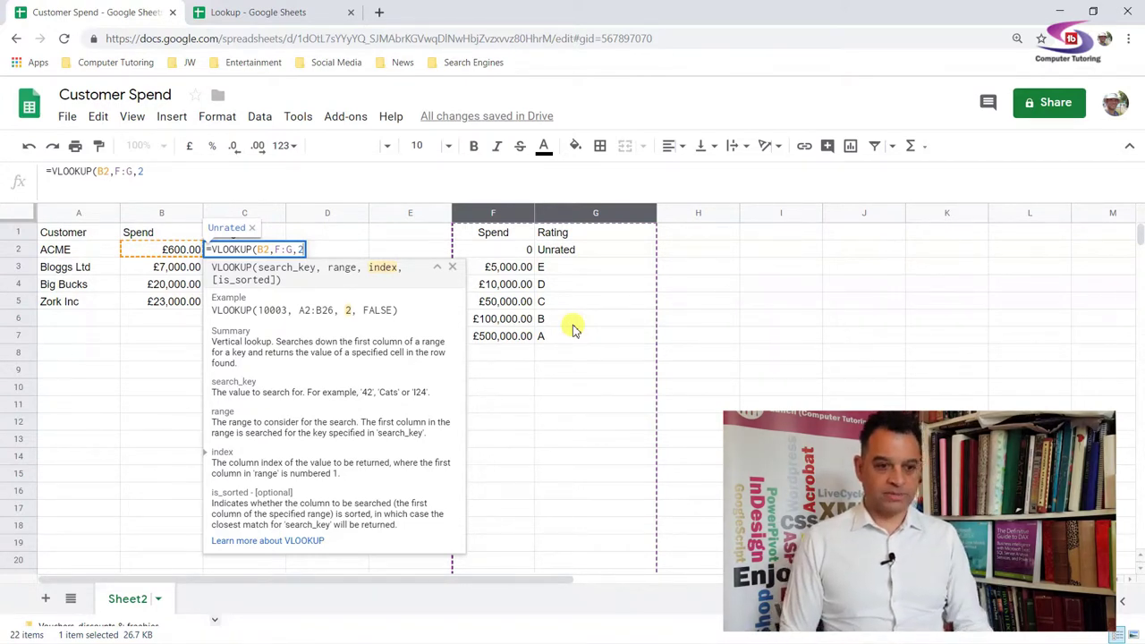
pyautogui.write(',')
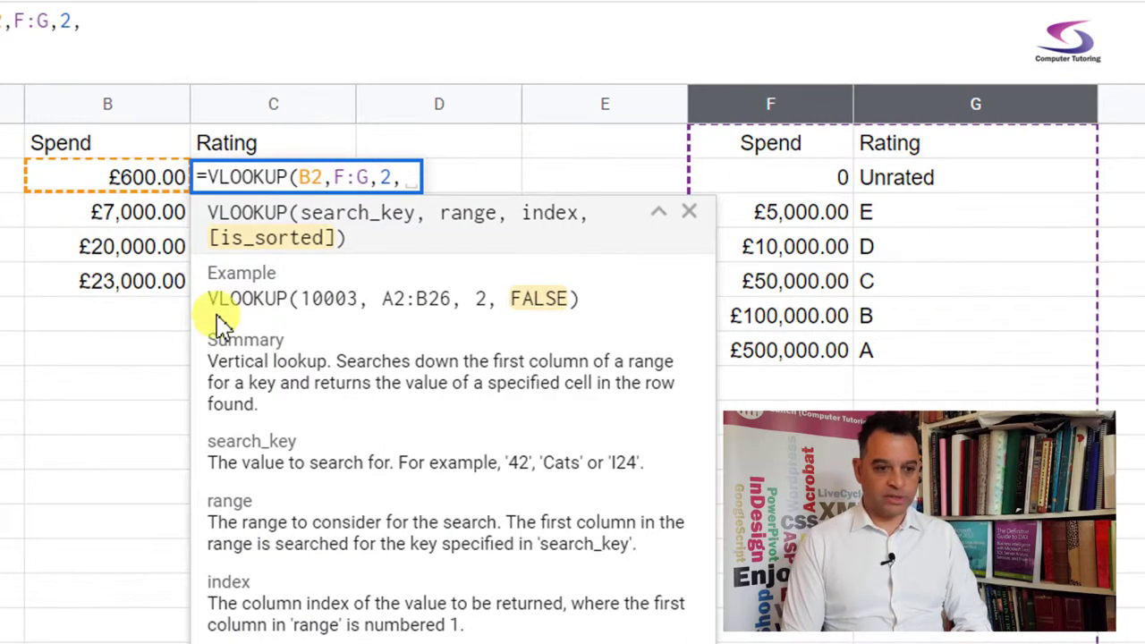
# Close the formula with true, commit it, and review C2's formula returning Unrated
pyautogui.write('true)')
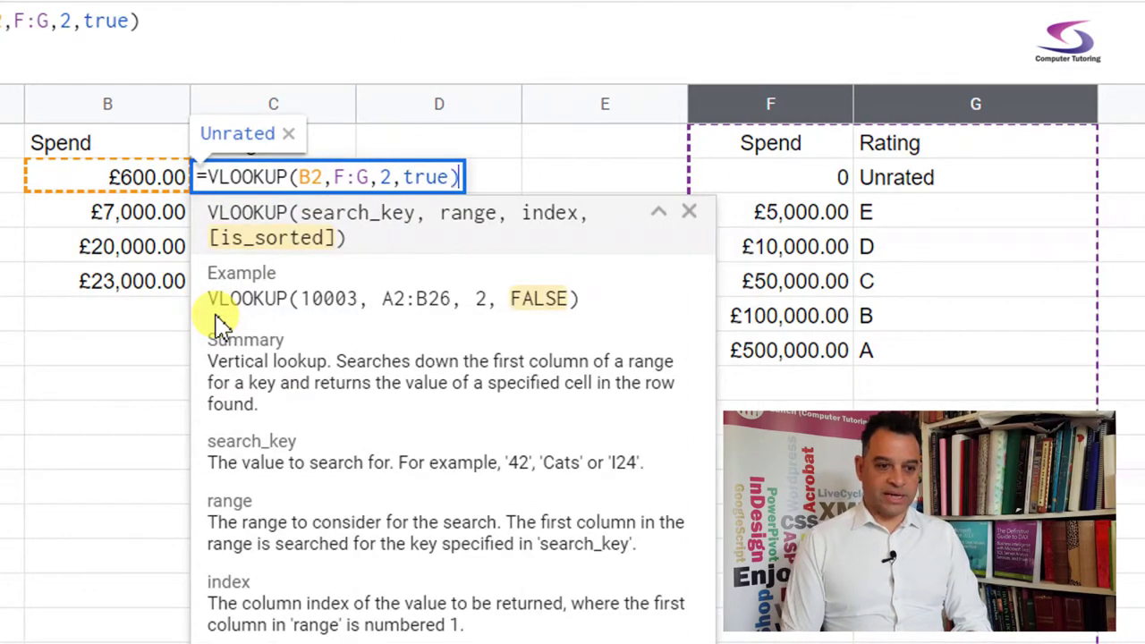
pyautogui.press('Return')
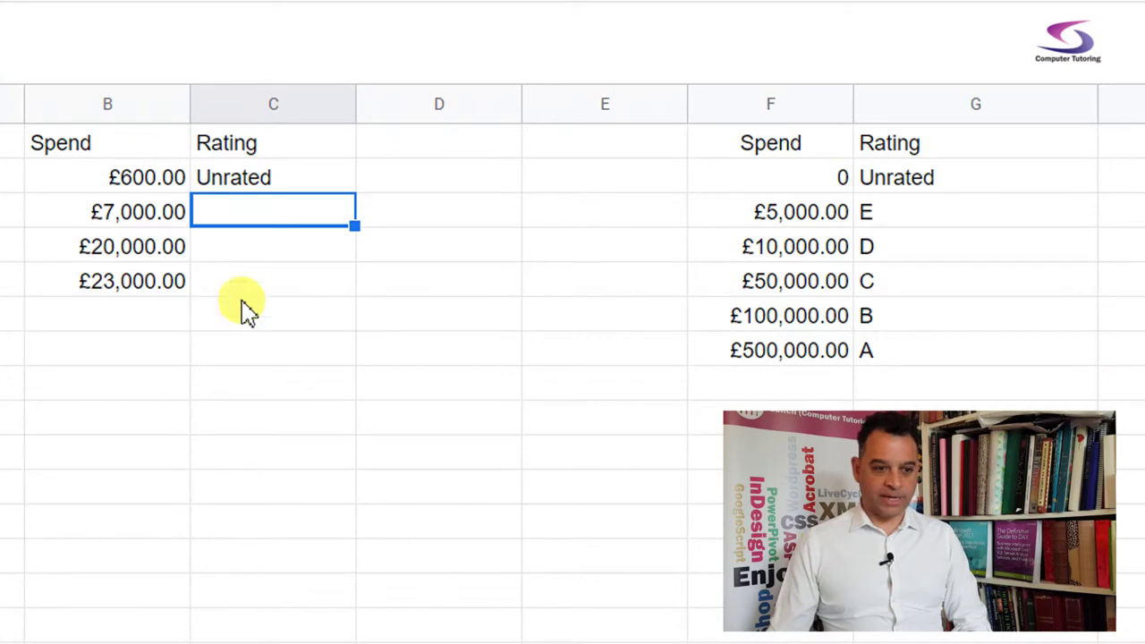
pyautogui.doubleClick(295, 182)
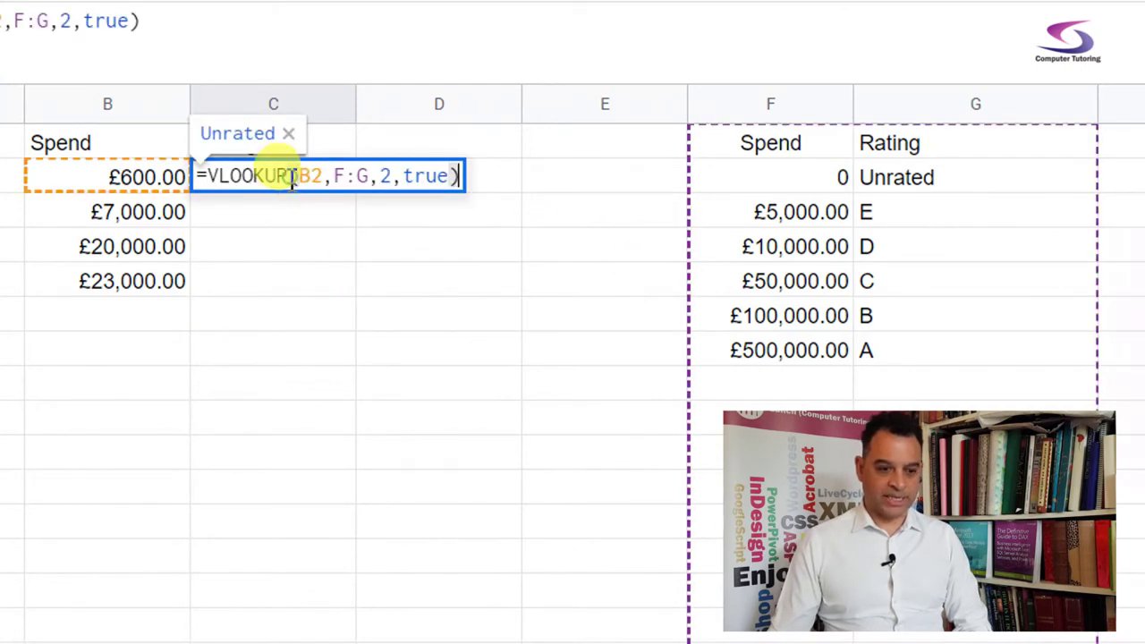
pyautogui.doubleClick(424, 176)
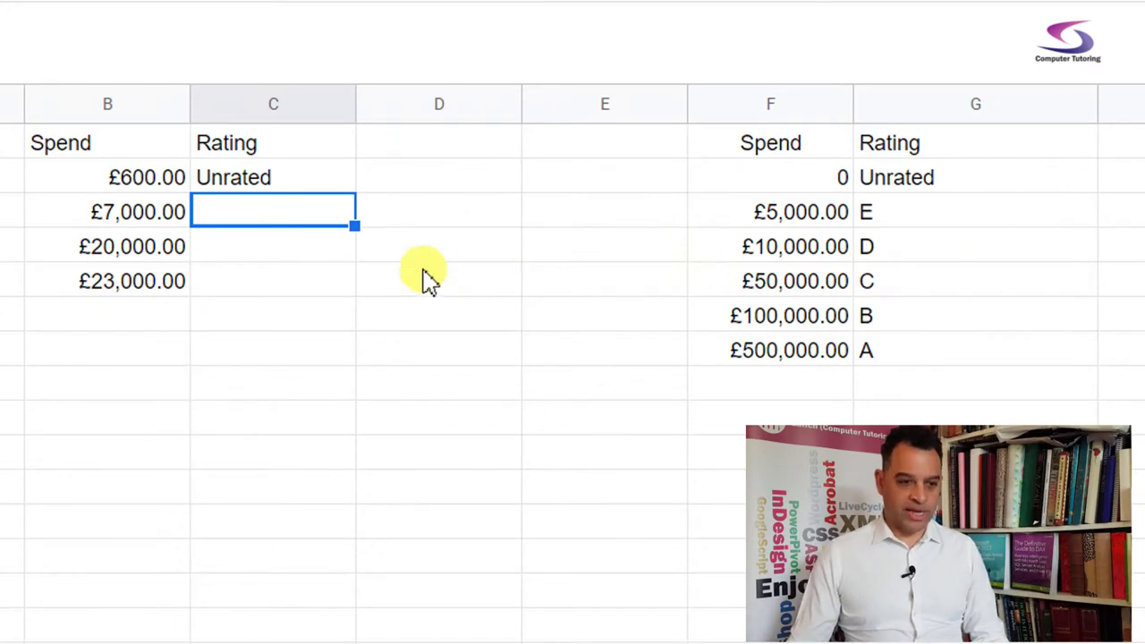
pyautogui.click(275, 183)
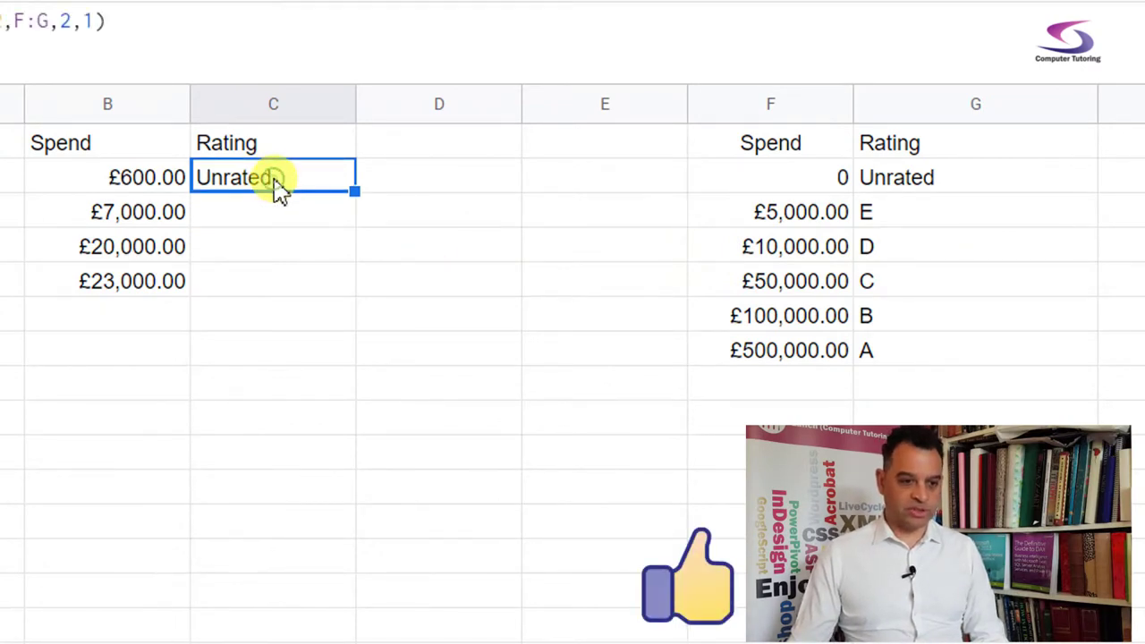
pyautogui.doubleClick(355, 192)
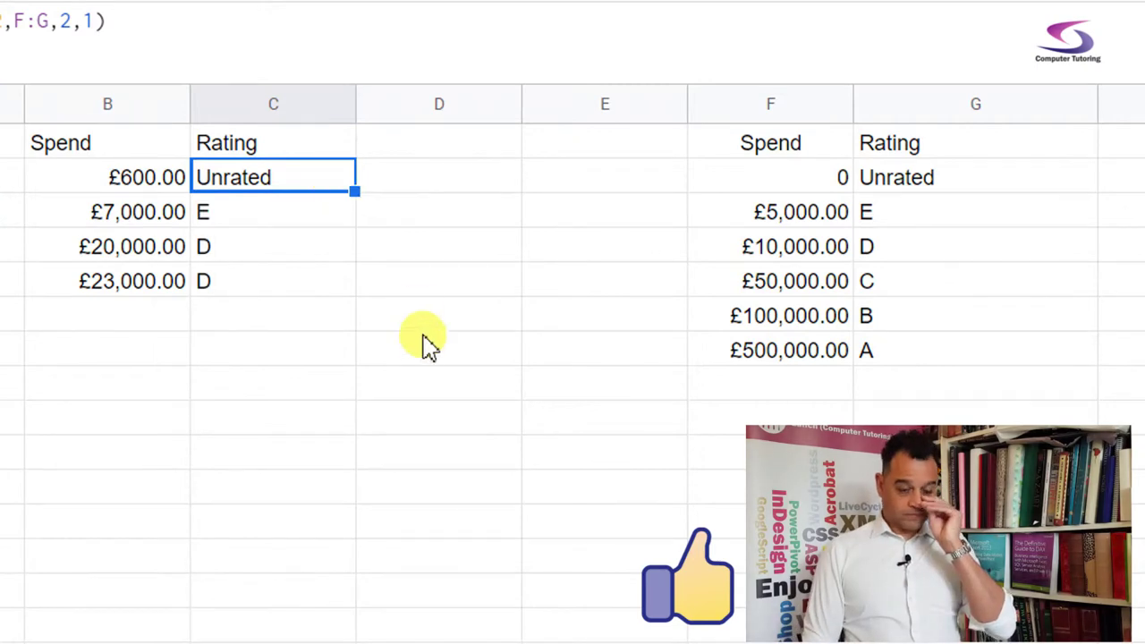